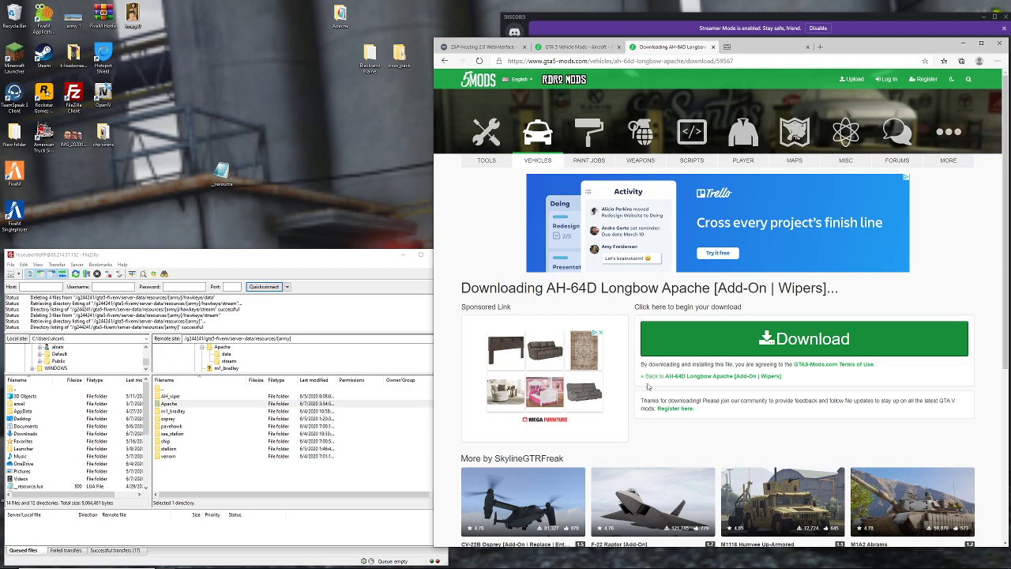
Delete the Apache folder from the desktop and browse GTA5-Mods.com's Vehicles listing
right_click(337, 11)
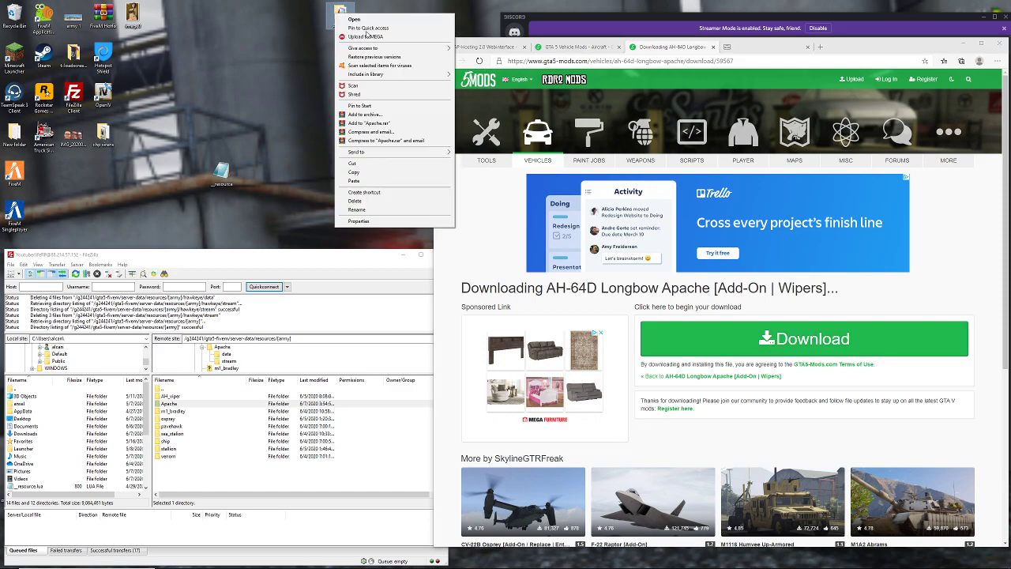
click(368, 201)
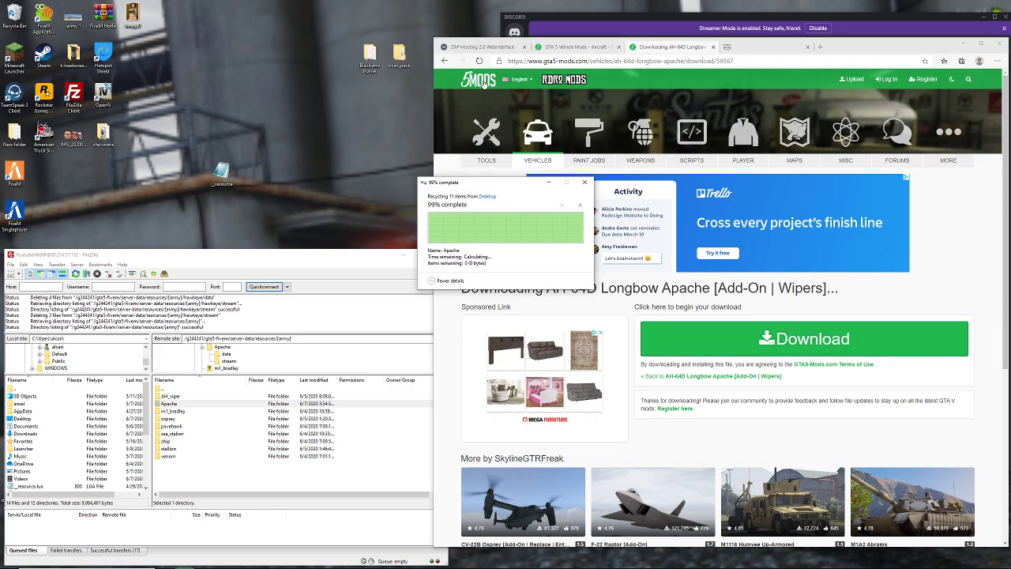
click(545, 142)
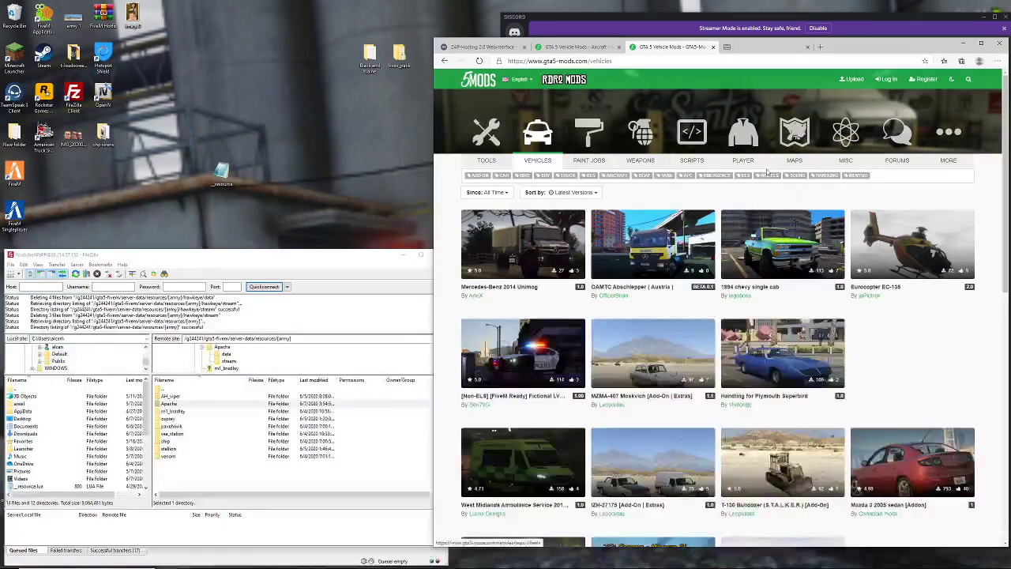
scroll(698, 309, down, 10)
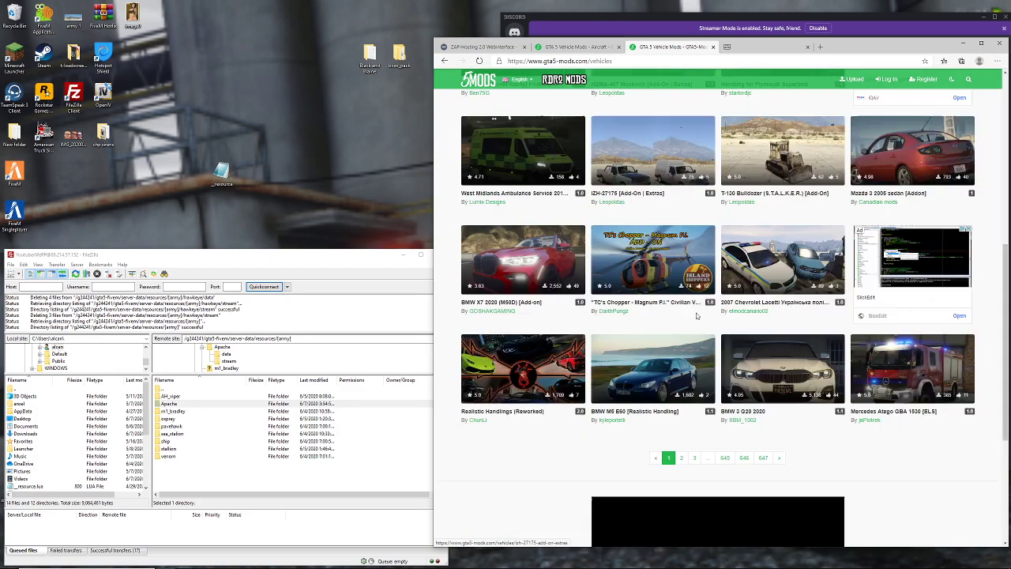
scroll(696, 316, up, 10)
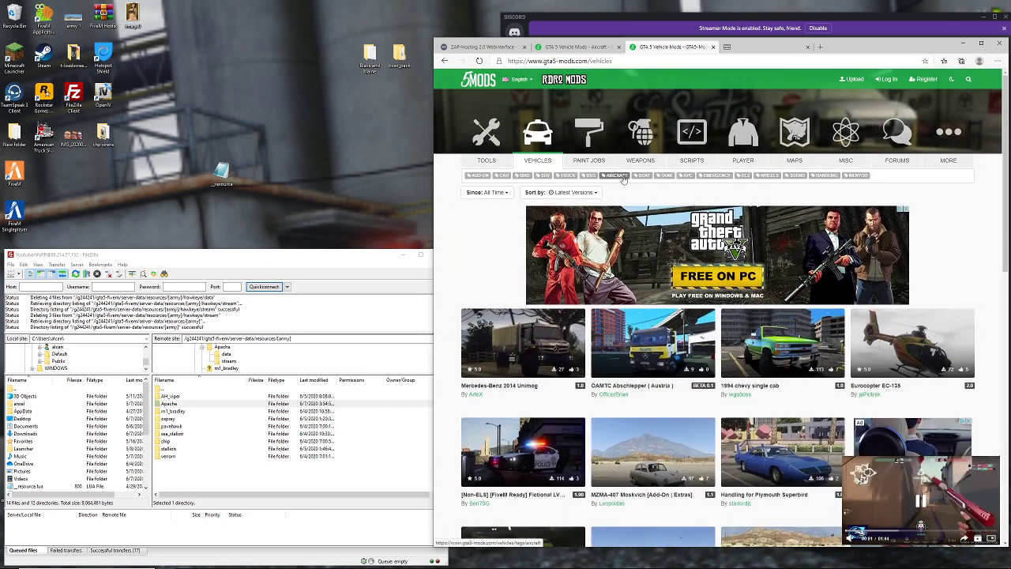
Filter the vehicle mods to the TANK tag and look through the results
click(670, 176)
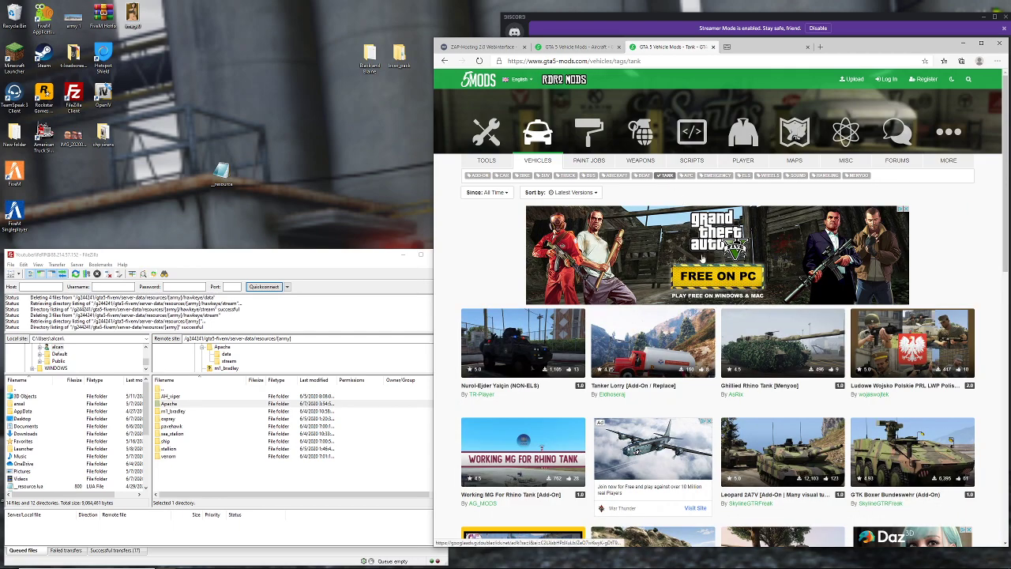
scroll(681, 381, down, 1)
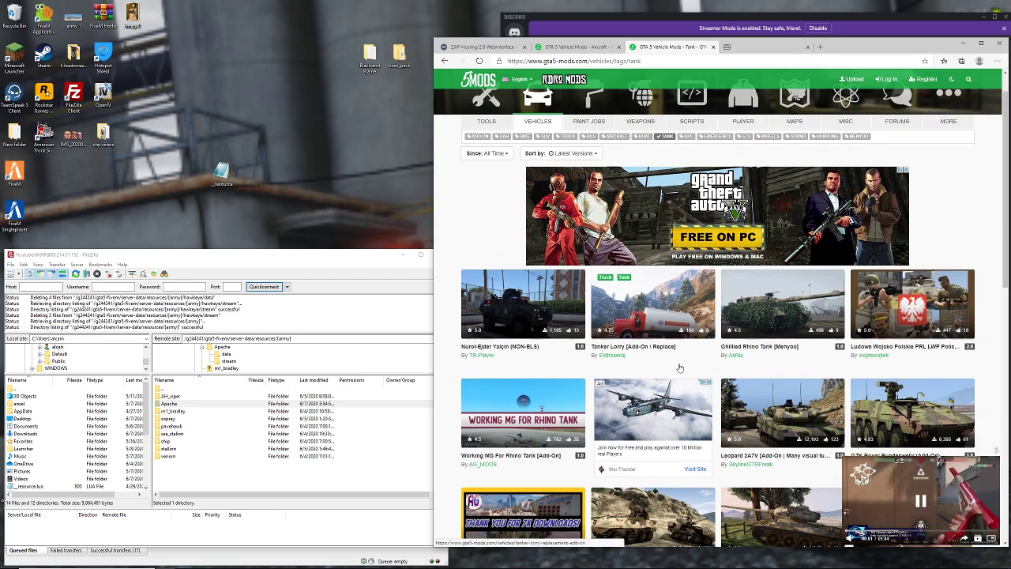
scroll(679, 367, down, 4)
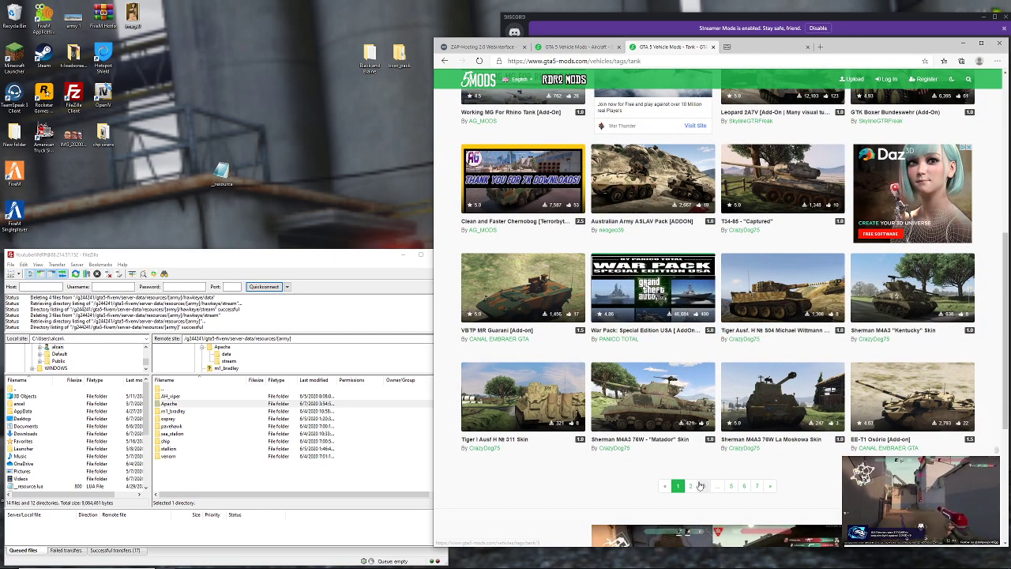
scroll(687, 442, up, 5)
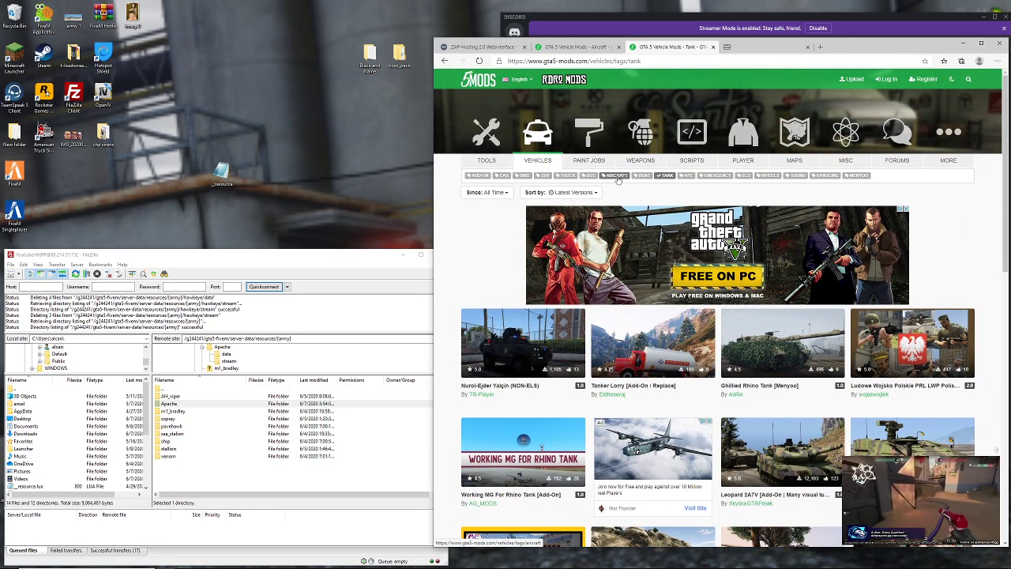
Narrow the vehicle listing to the AIRCRAFT and HELICOPTER tags, trying then dropping MILITARY JET
click(616, 175)
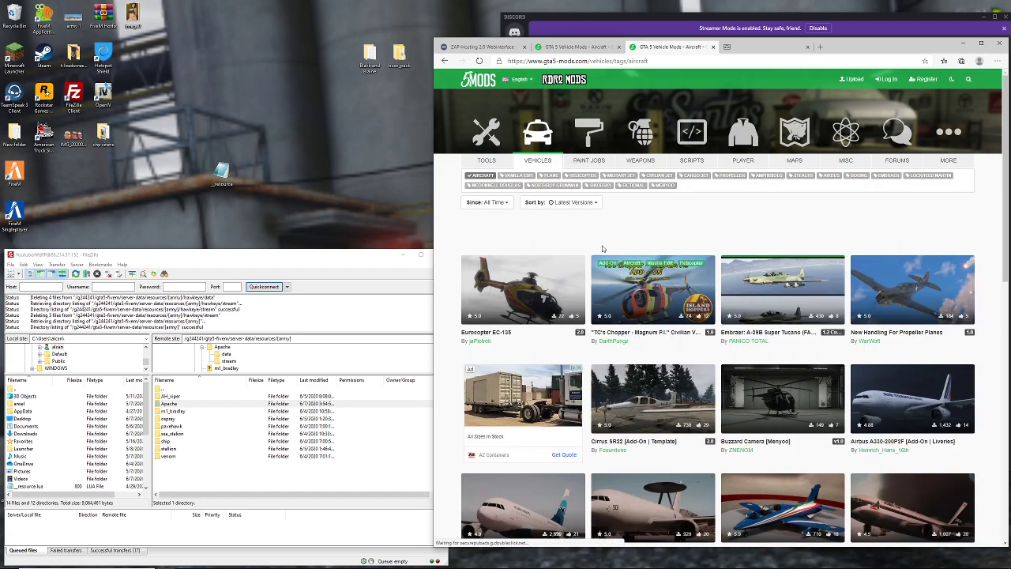
click(620, 175)
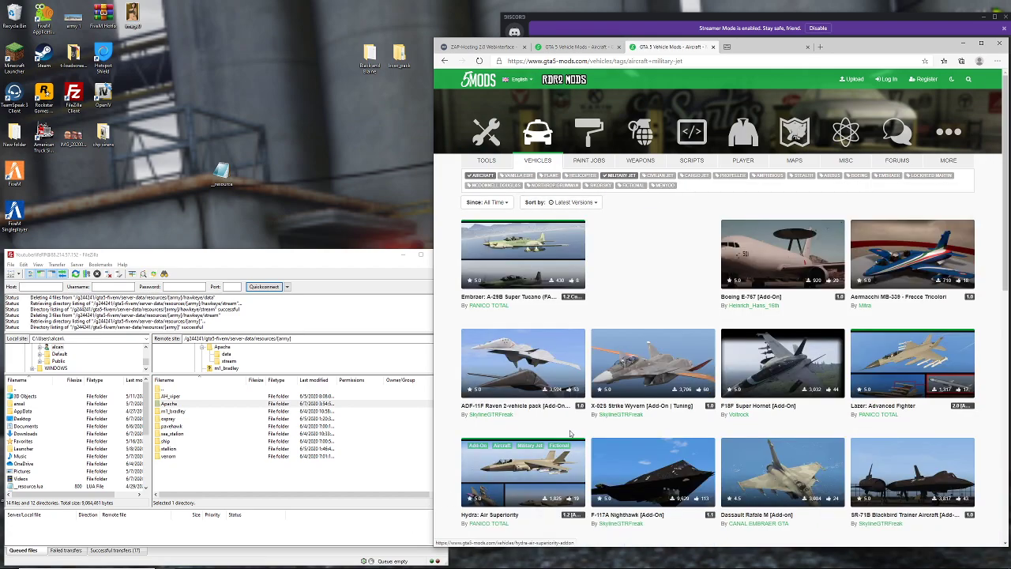
scroll(573, 431, down, 2)
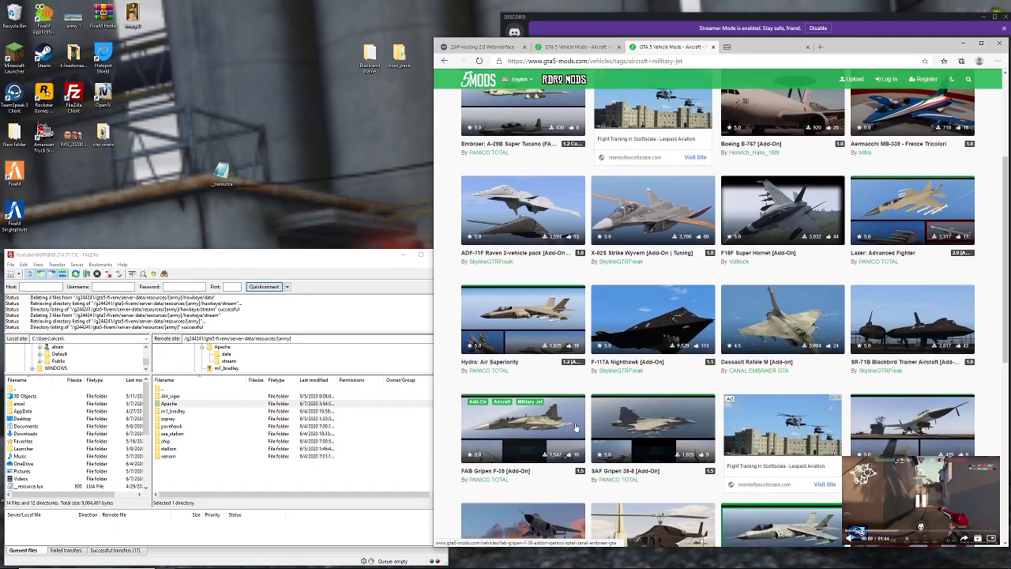
scroll(575, 427, down, 3)
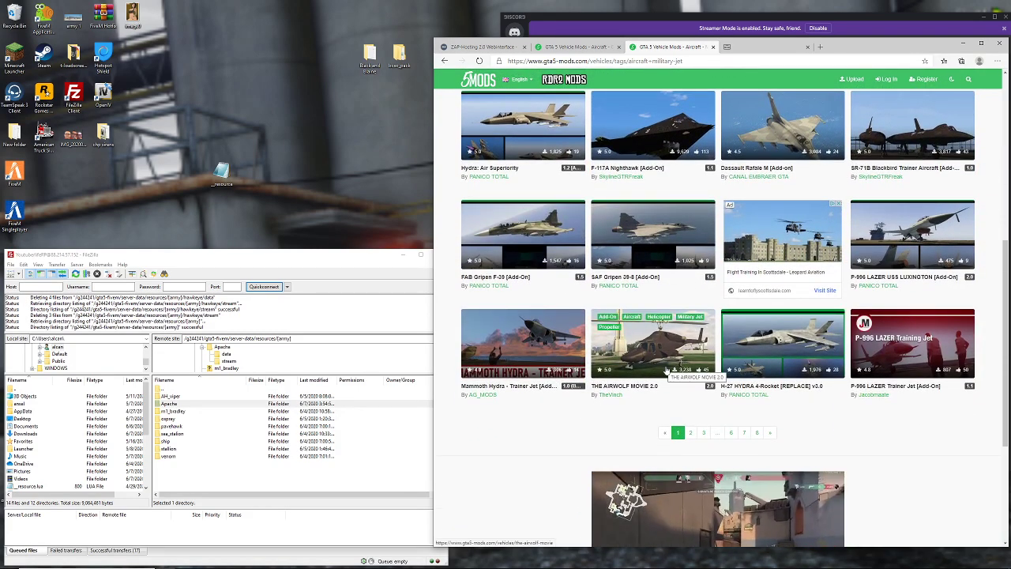
scroll(672, 316, up, 5)
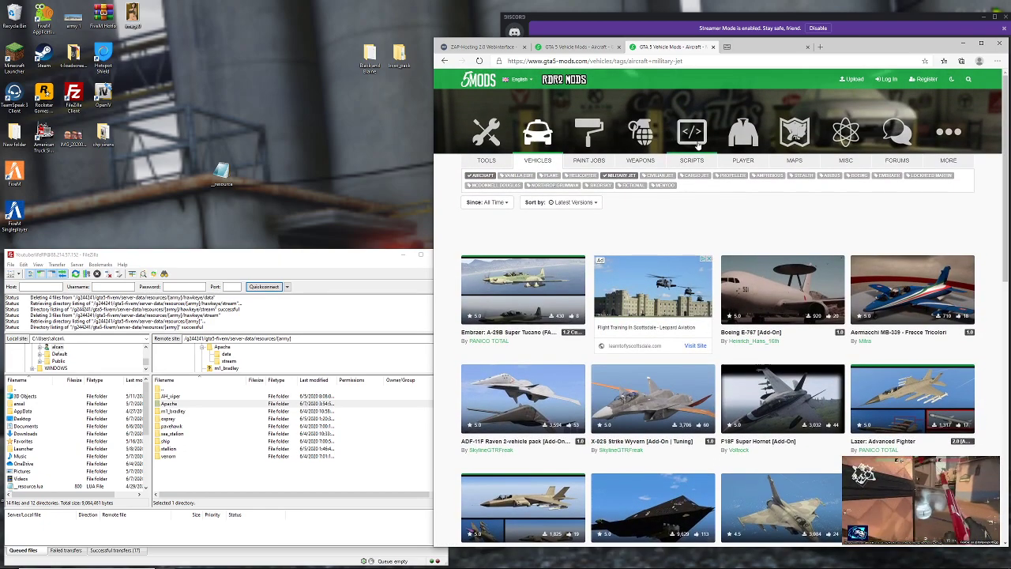
click(623, 177)
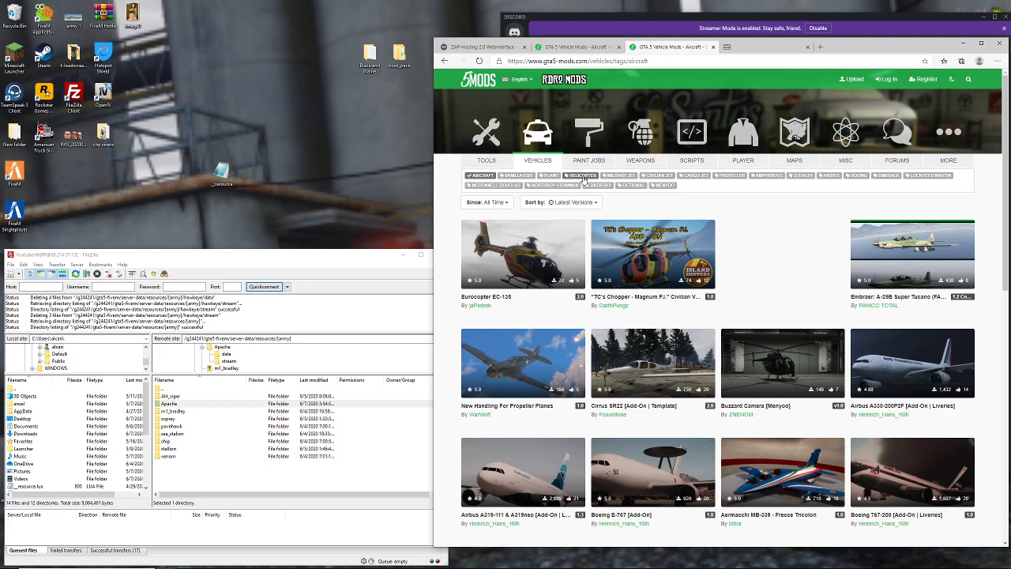
click(584, 176)
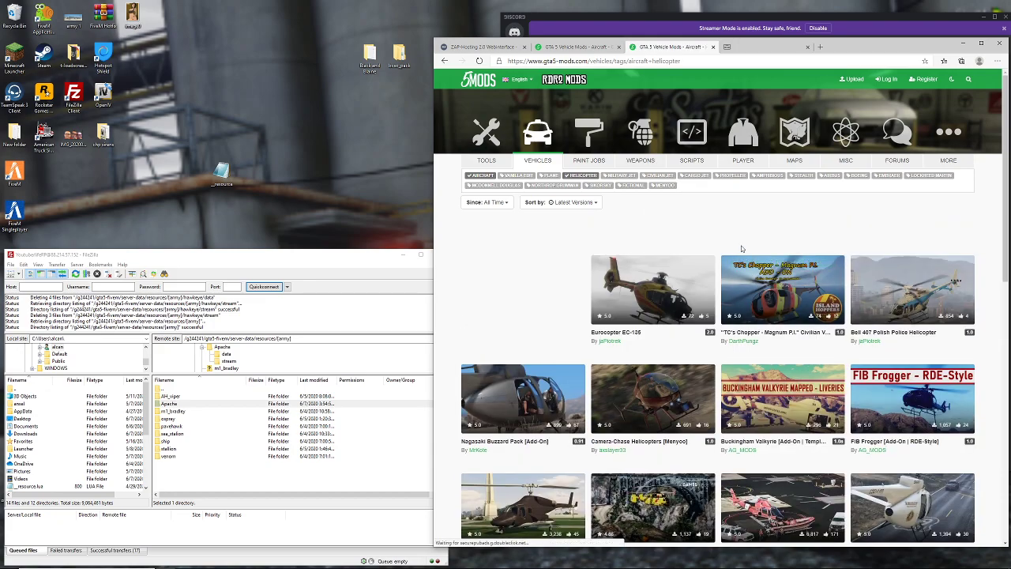
scroll(740, 249, down, 4)
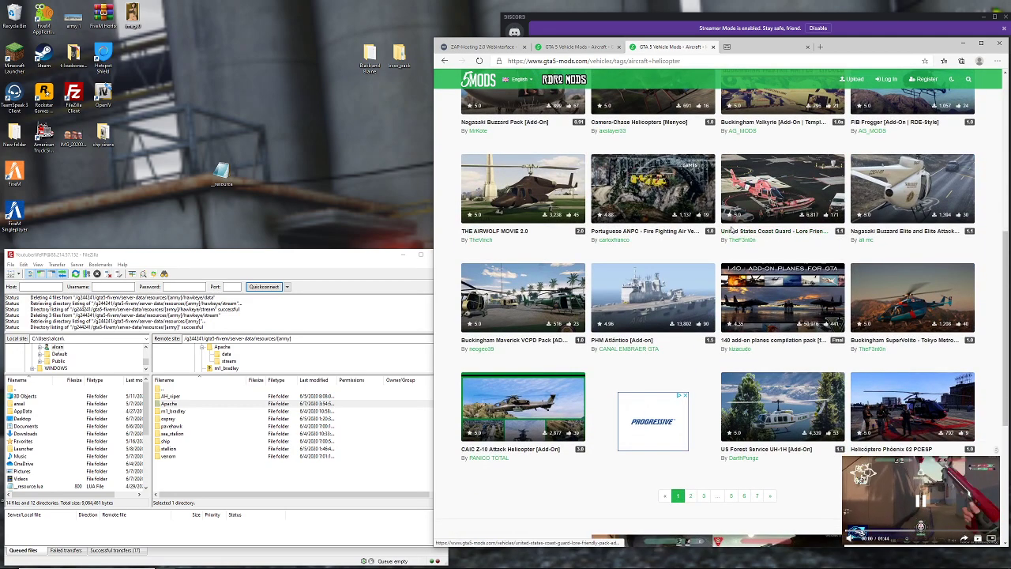
scroll(732, 228, down, 2)
scroll(671, 260, up, 2)
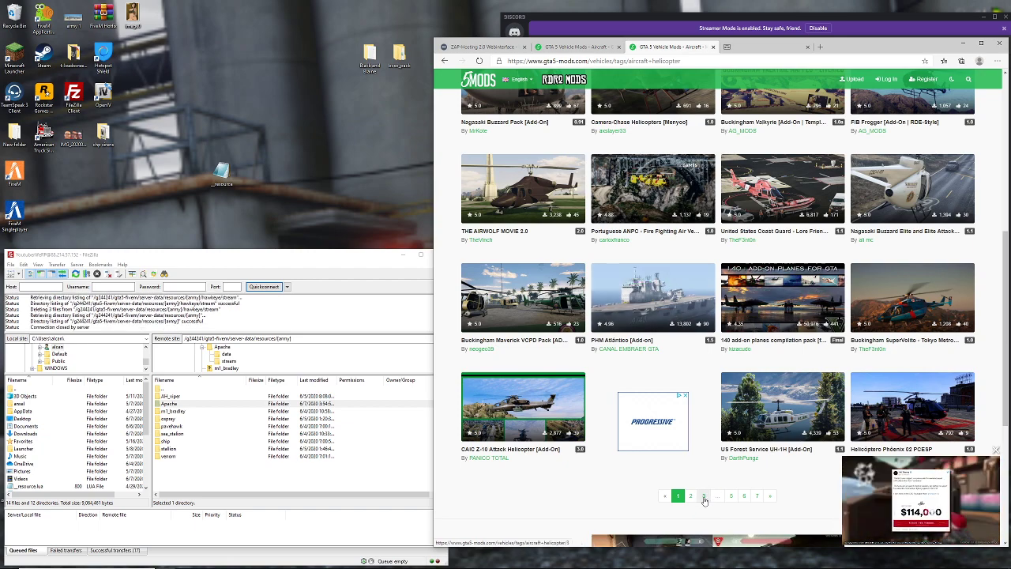
Open the US Forest Service UH-1H [Add-On] mod page and its download page
click(789, 401)
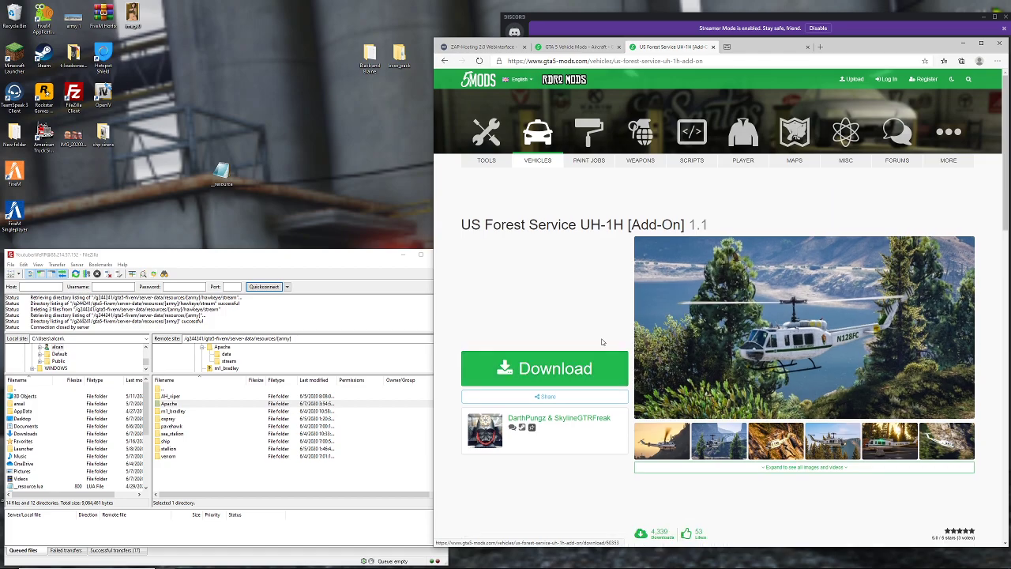
scroll(601, 246, down, 2)
click(570, 248)
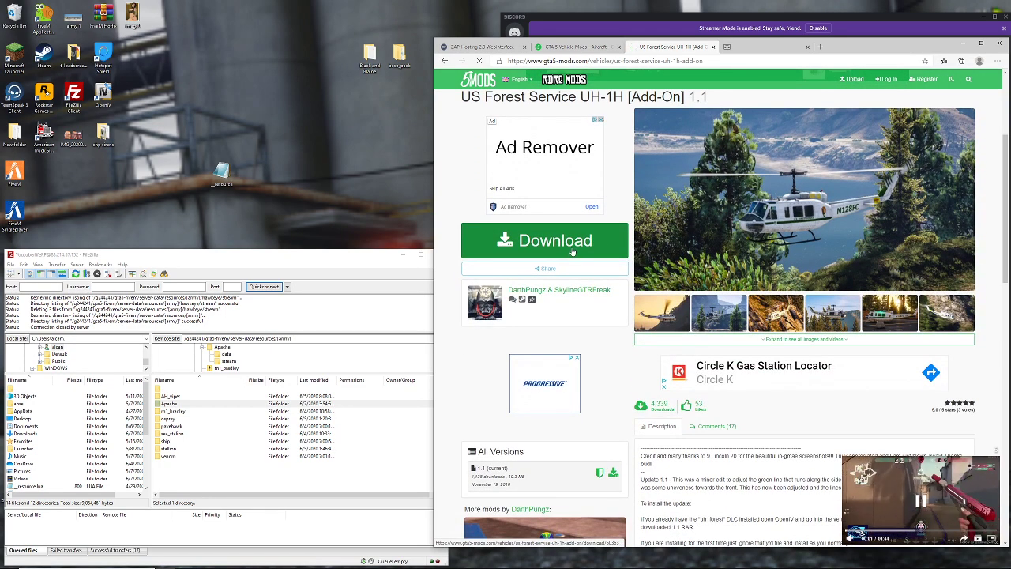
scroll(608, 292, down, 3)
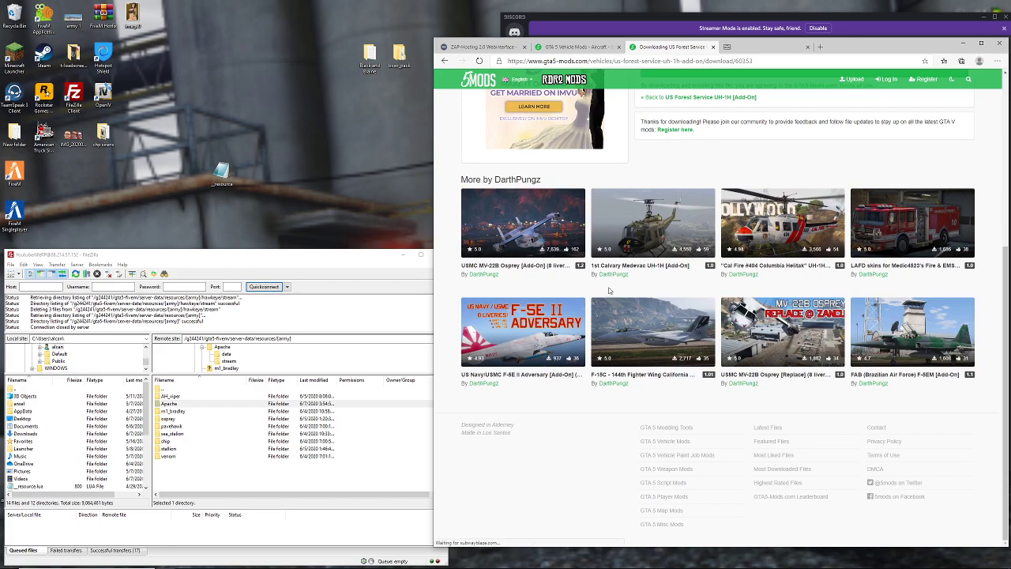
View the USMC MV-22B Osprey page in a new tab, then start the UH-1H download
right_click(515, 247)
click(568, 255)
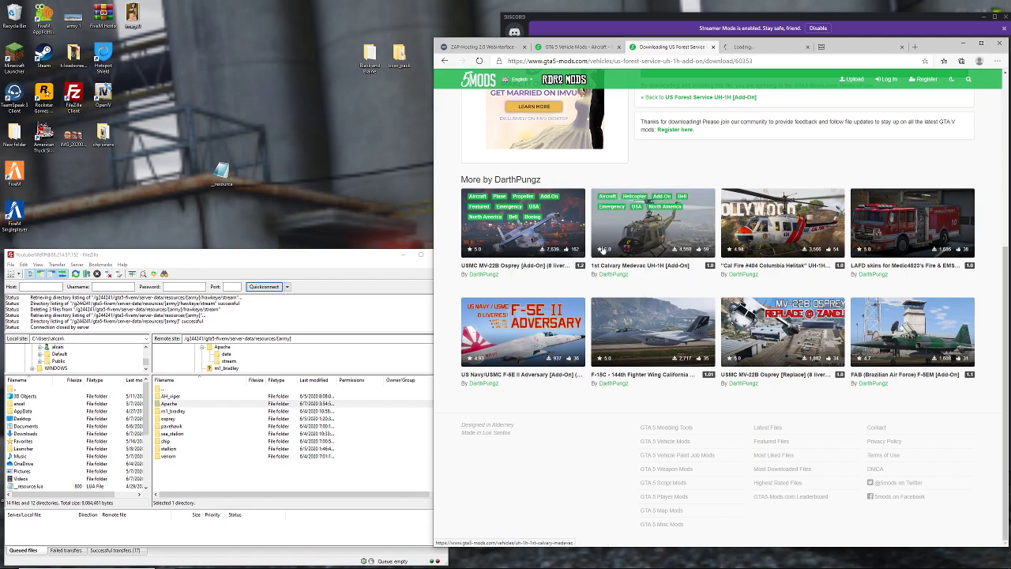
click(764, 49)
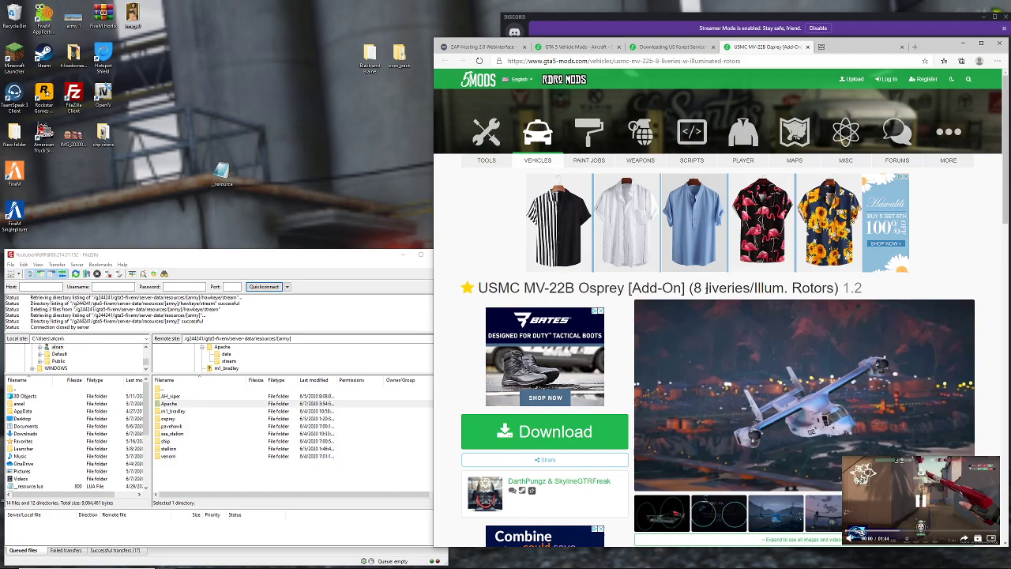
scroll(707, 294, down, 3)
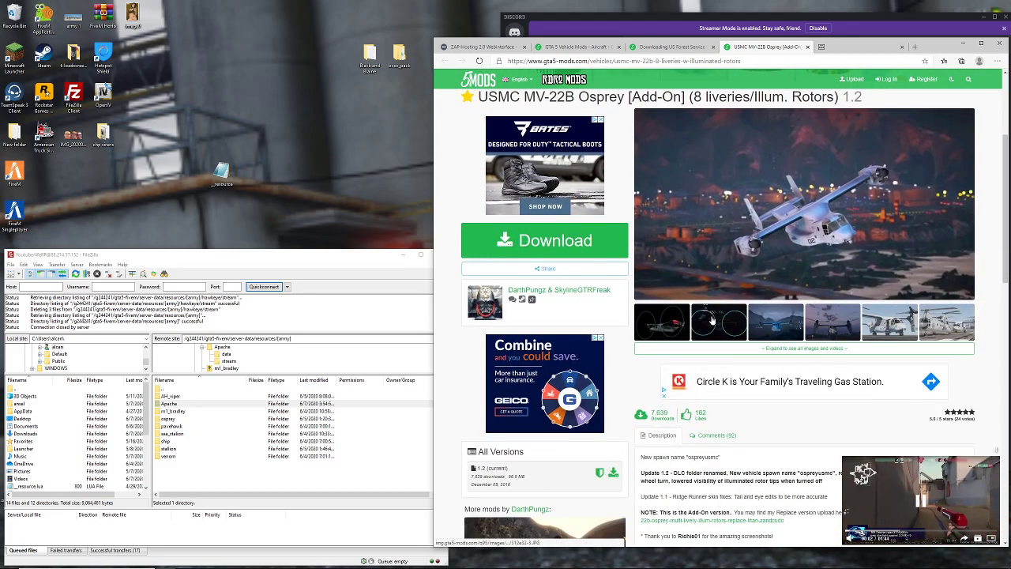
click(668, 45)
scroll(723, 348, up, 5)
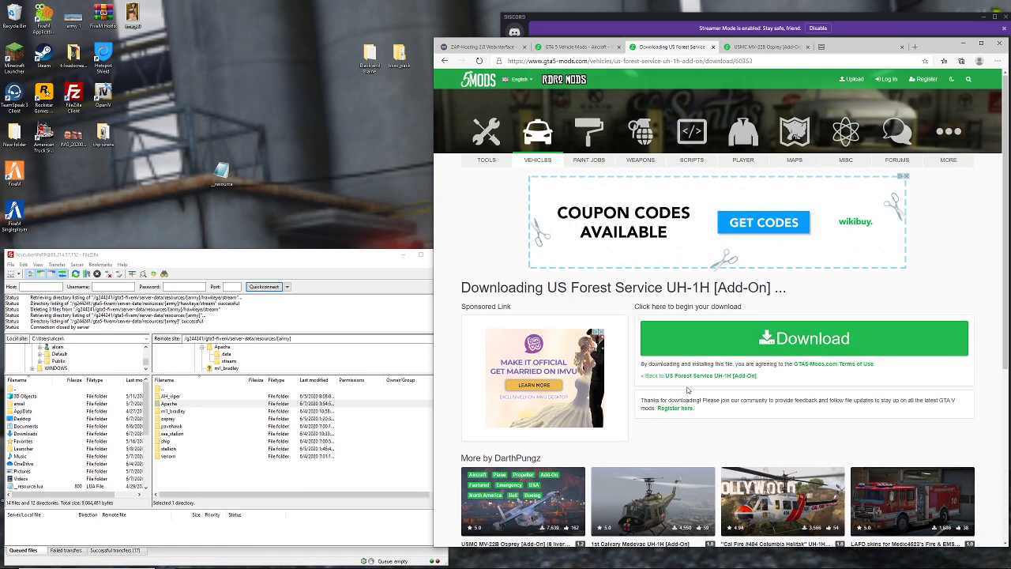
click(723, 348)
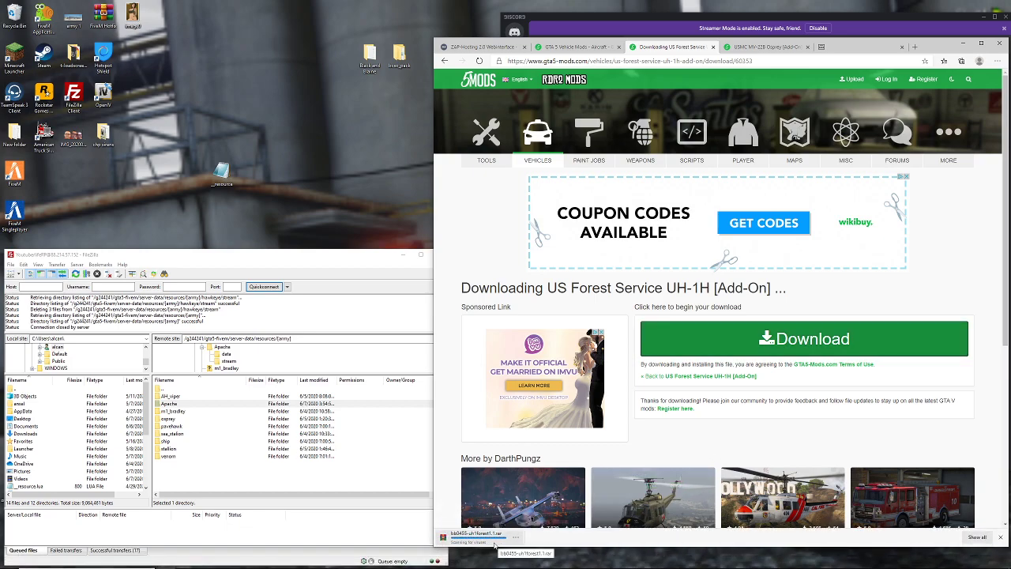
Open the downloaded uh1forest .rar in WinRAR and select dlc.rpf in its uh1forest folder
drag(495, 543, 341, 107)
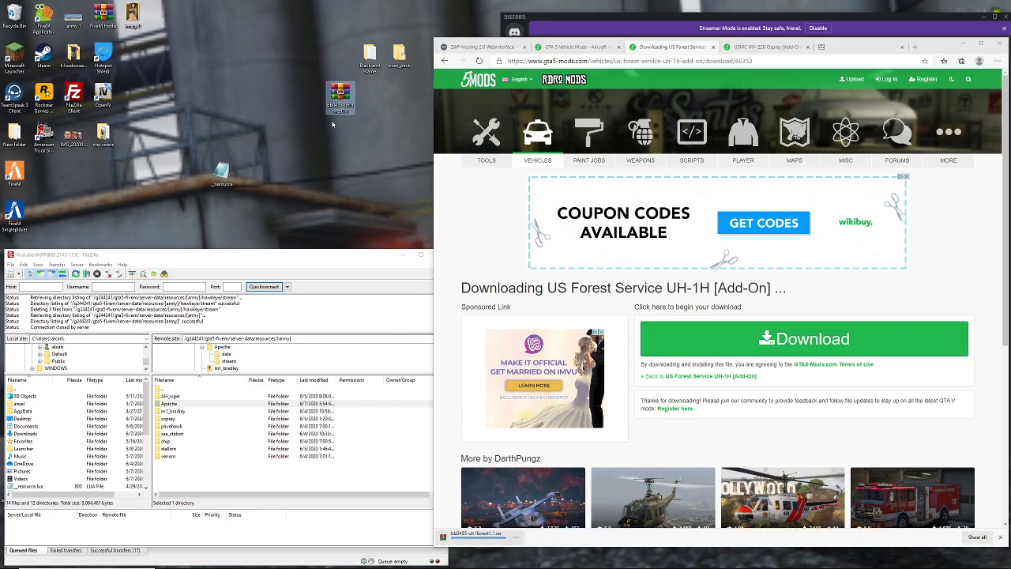
double_click(342, 103)
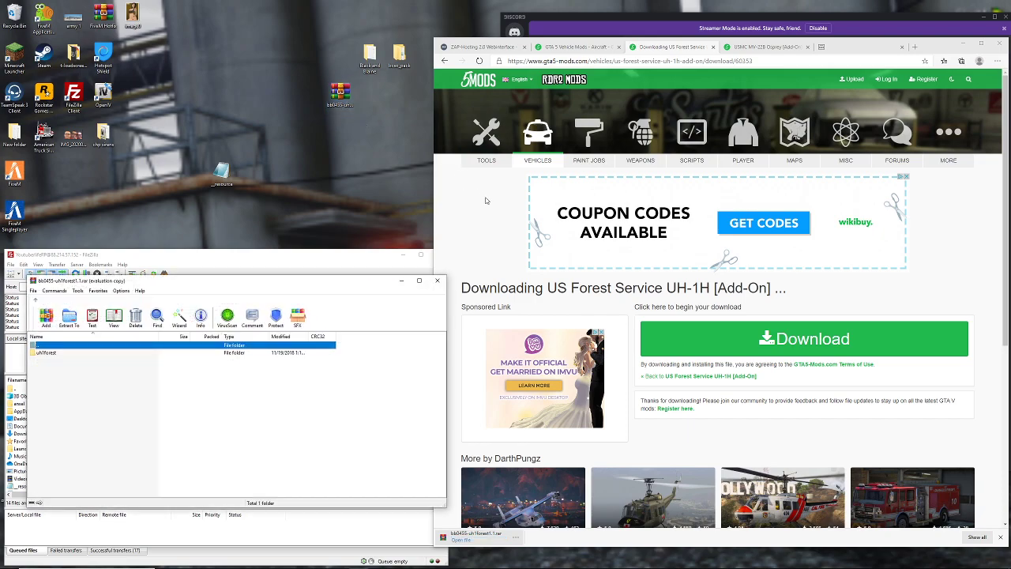
scroll(486, 200, down, 3)
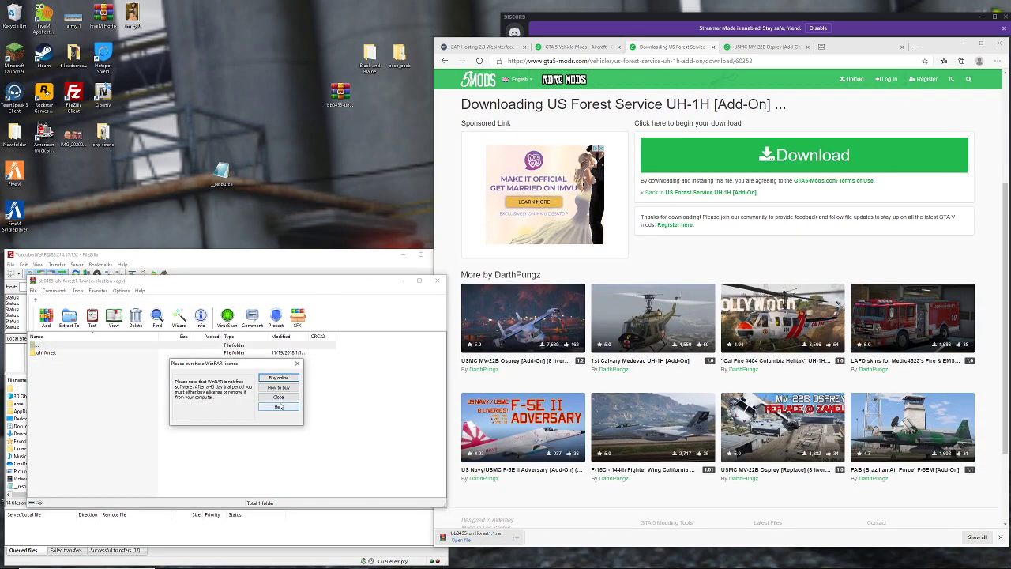
click(278, 397)
double_click(48, 353)
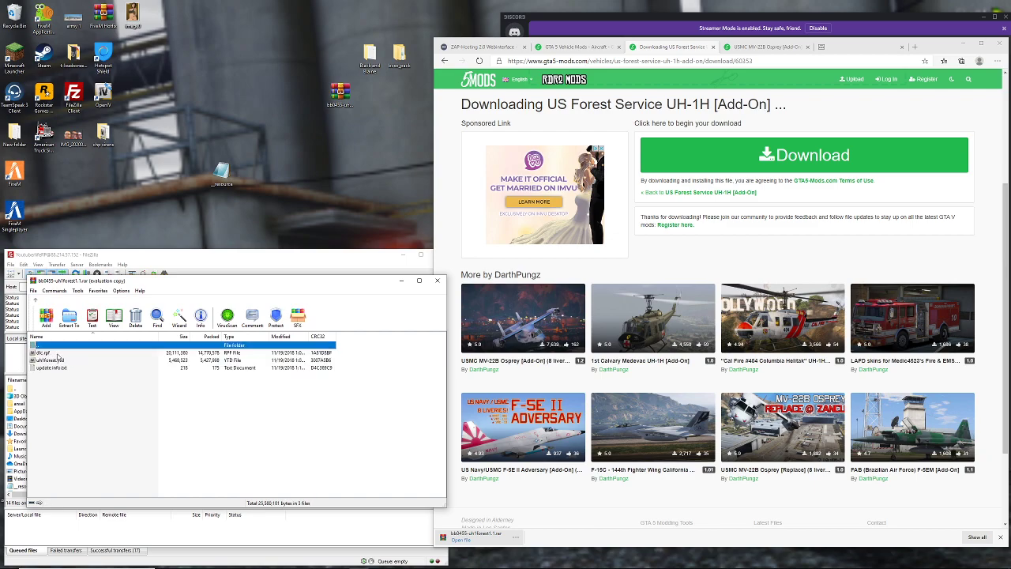
click(58, 354)
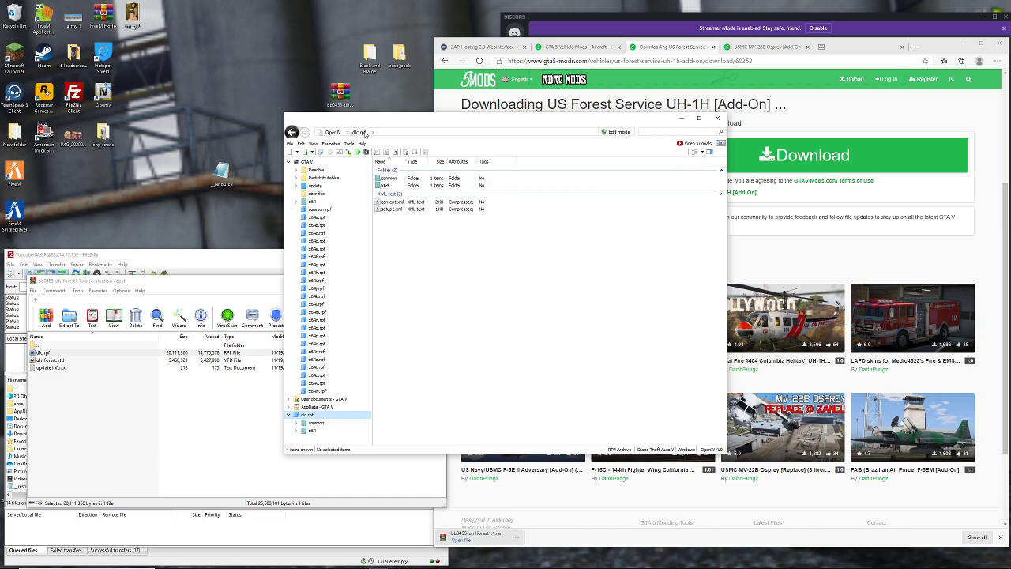
Create a desktop folder named UH1forest and open it
right_click(310, 47)
mouse_move(329, 106)
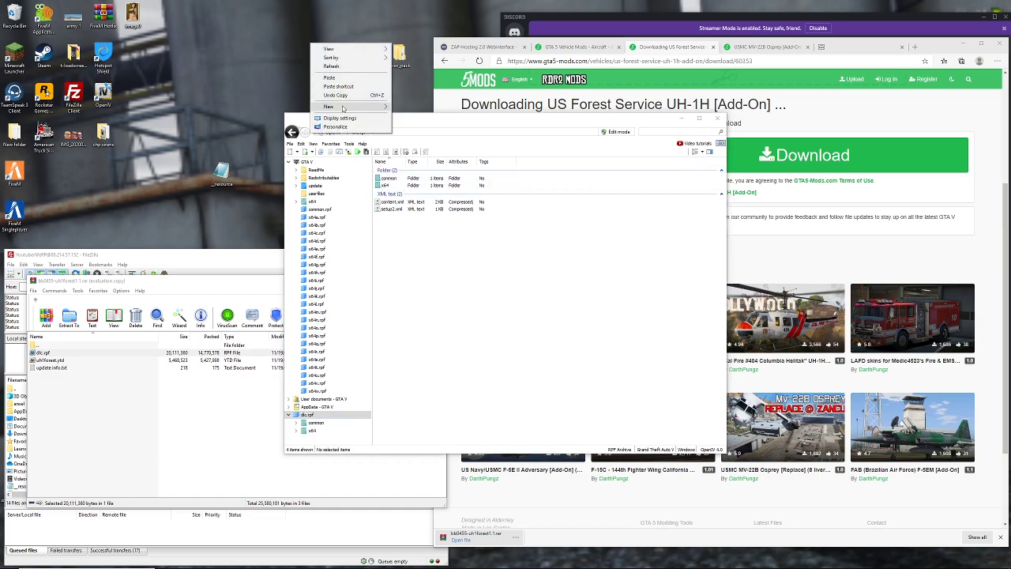
click(410, 107)
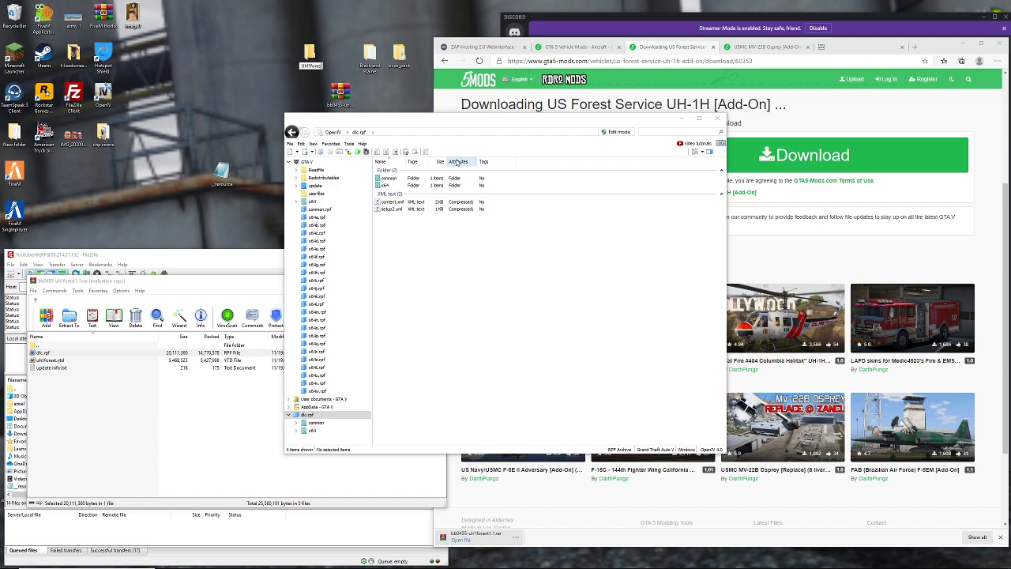
key(Return)
double_click(310, 55)
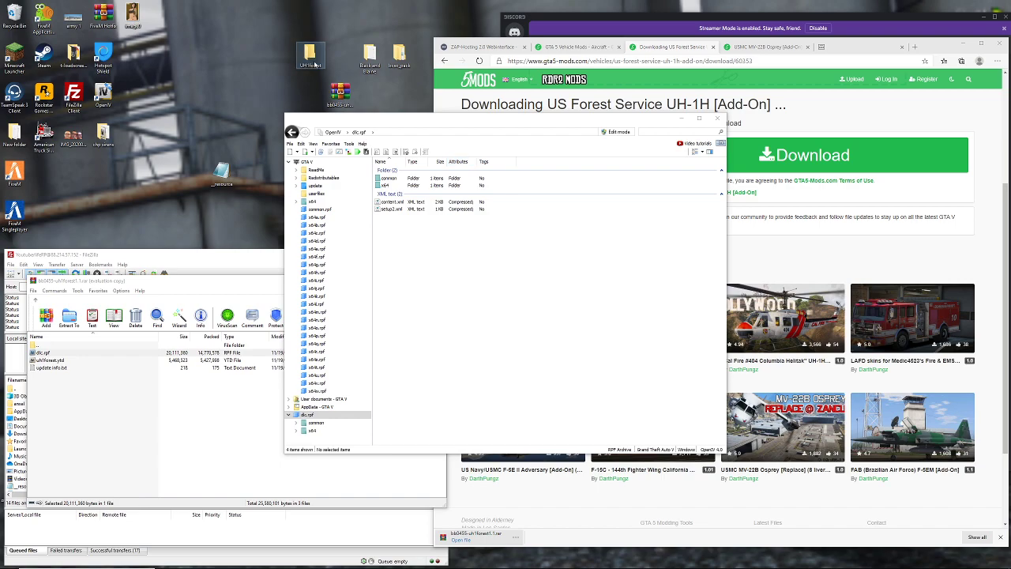
Add data and stream subfolders inside UH1forest
right_click(571, 280)
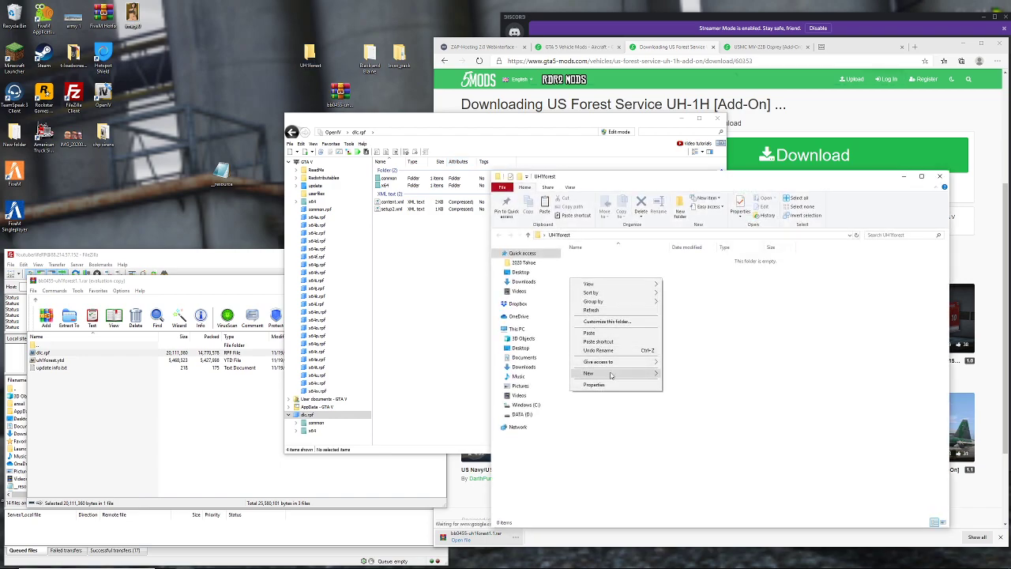
mouse_move(610, 373)
click(683, 374)
text(data)
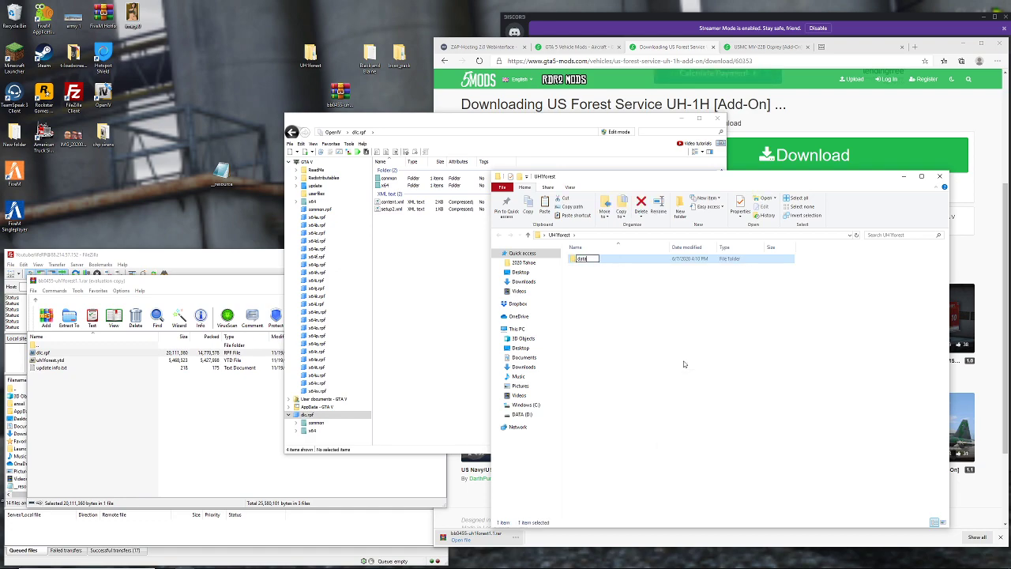
key(Return)
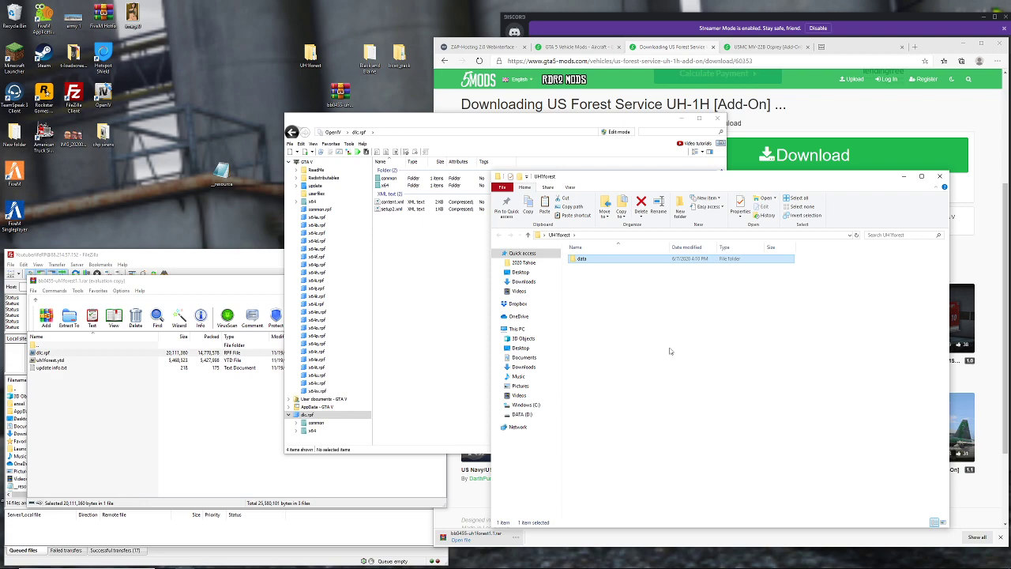
right_click(632, 362)
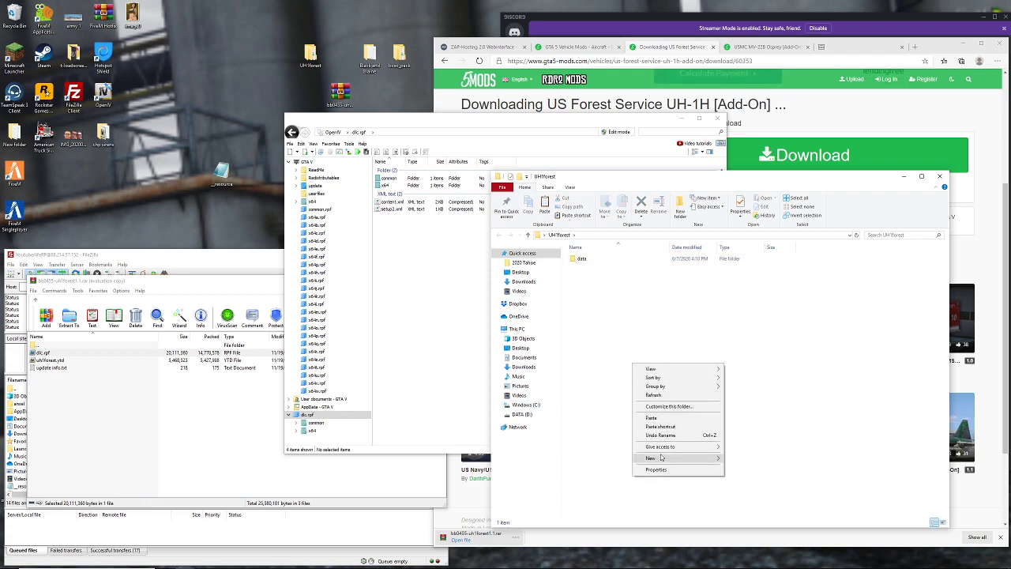
mouse_move(678, 457)
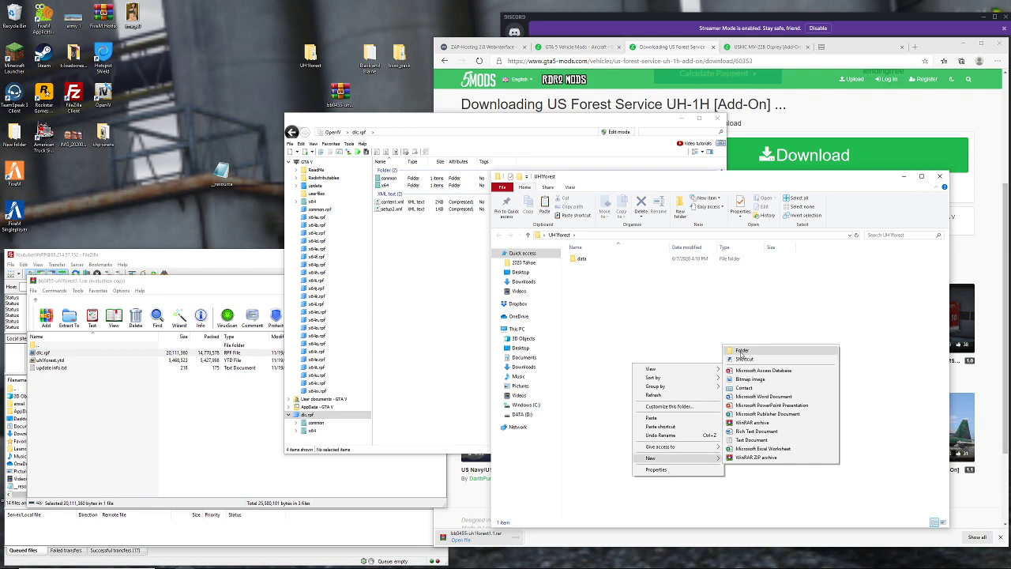
click(743, 350)
text(stream)
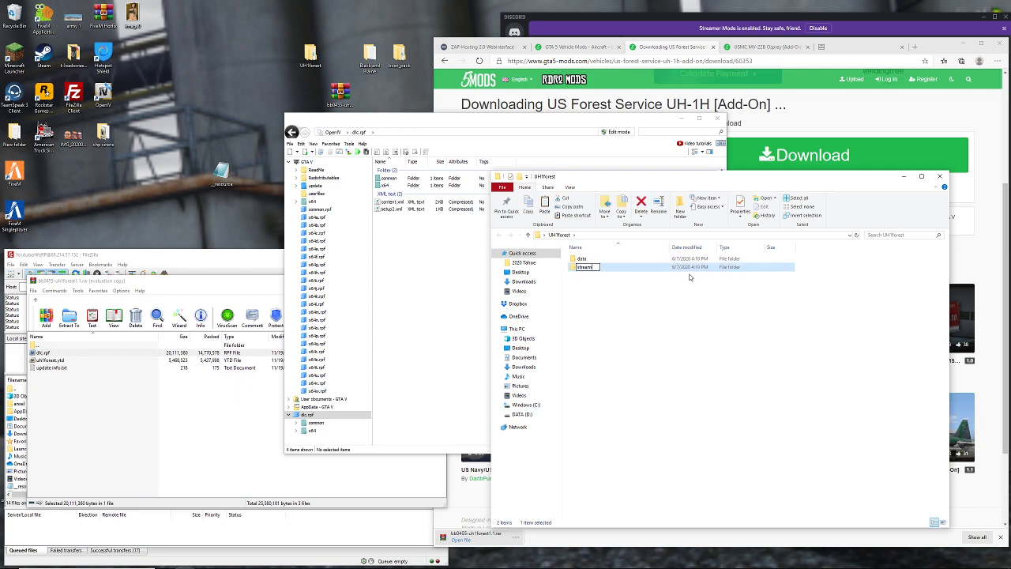
key(Return)
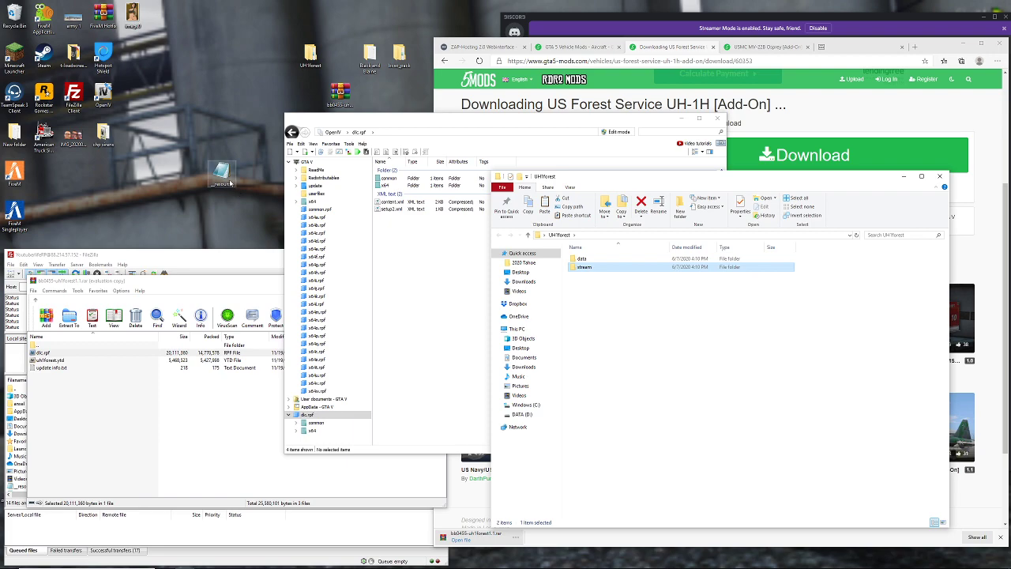
click(230, 184)
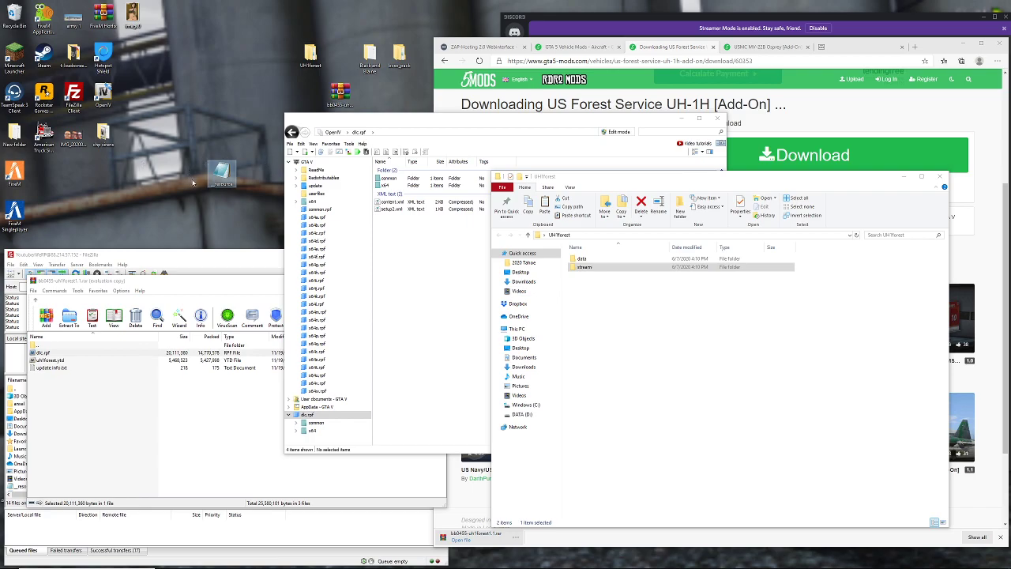
Review the _resource manifest in Notepad, then copy and paste it into UH1forest
double_click(218, 181)
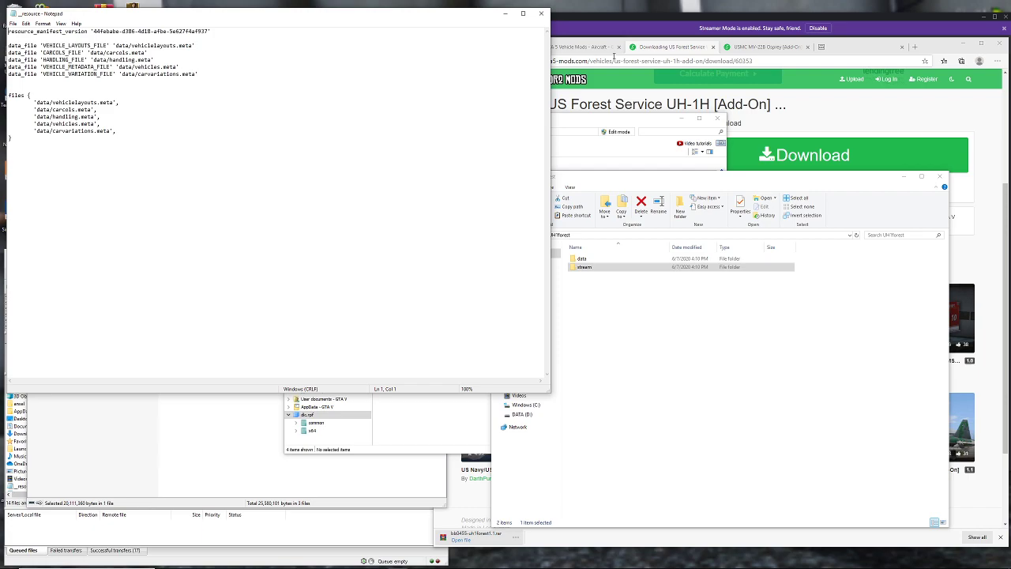
click(541, 14)
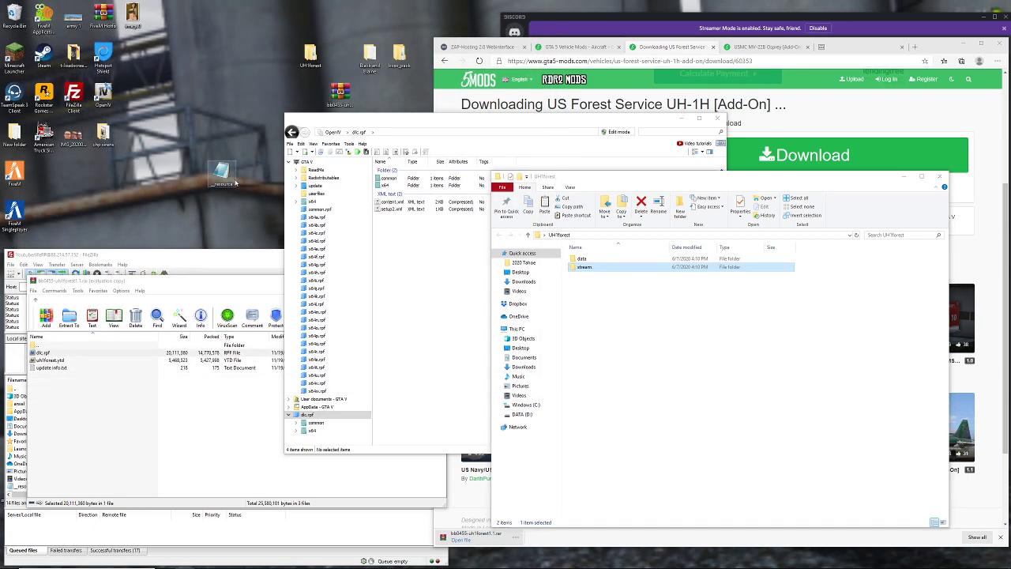
right_click(234, 178)
click(269, 342)
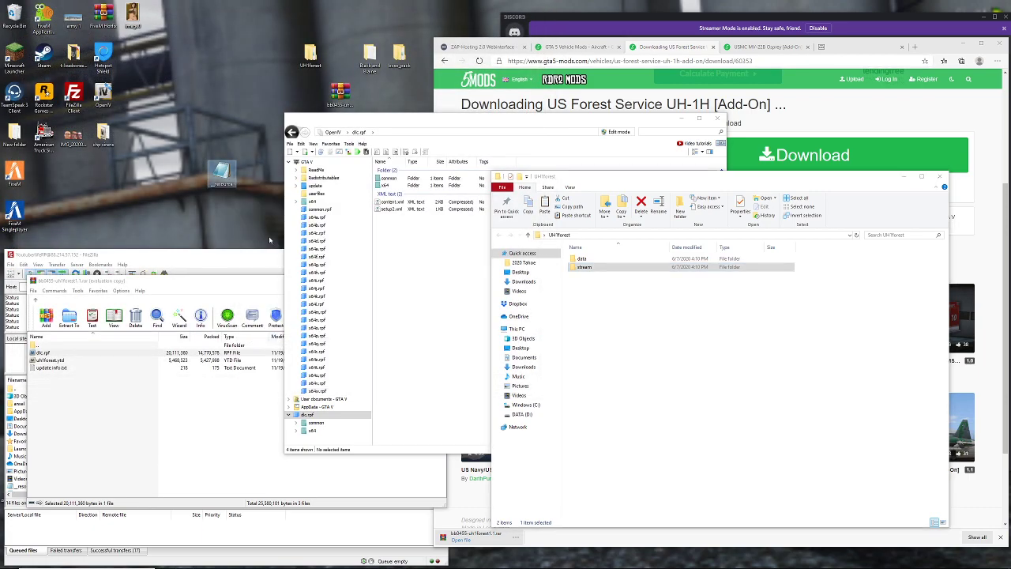
right_click(222, 182)
click(258, 345)
click(637, 413)
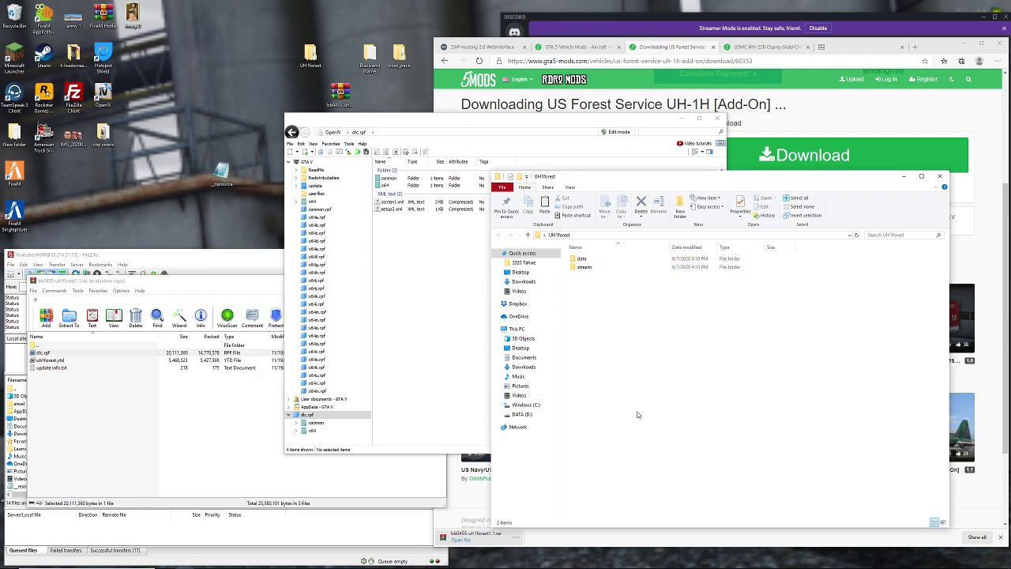
right_click(636, 413)
click(656, 466)
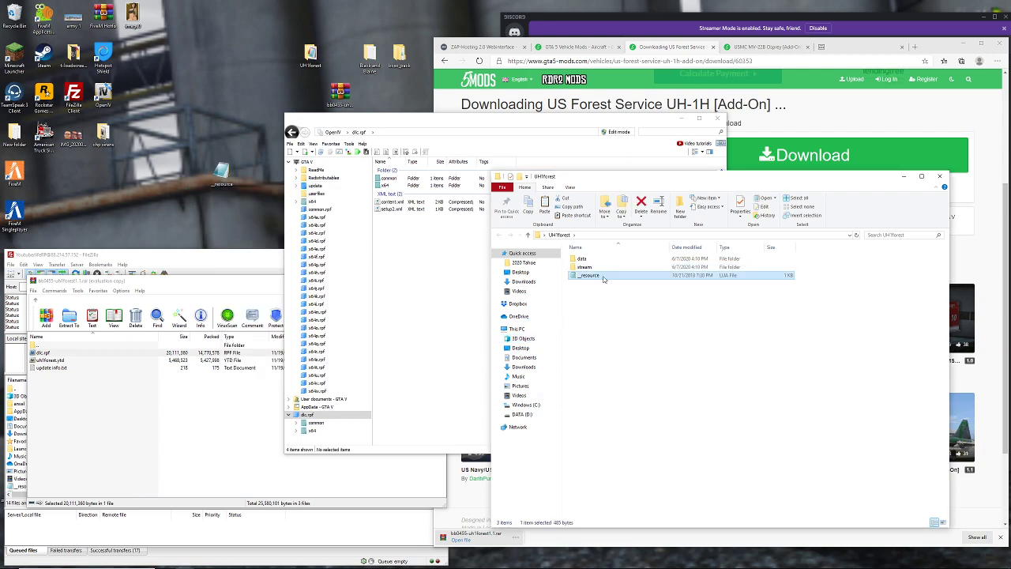
Open the UH1forest data folder and drag handling.meta into it from dlc.rpf's common > data
double_click(582, 259)
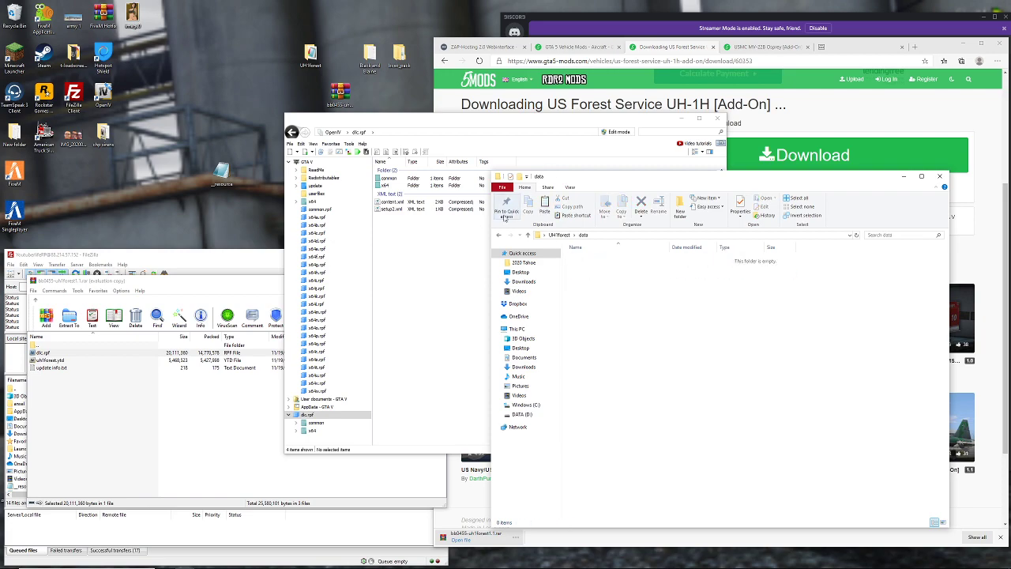
click(401, 179)
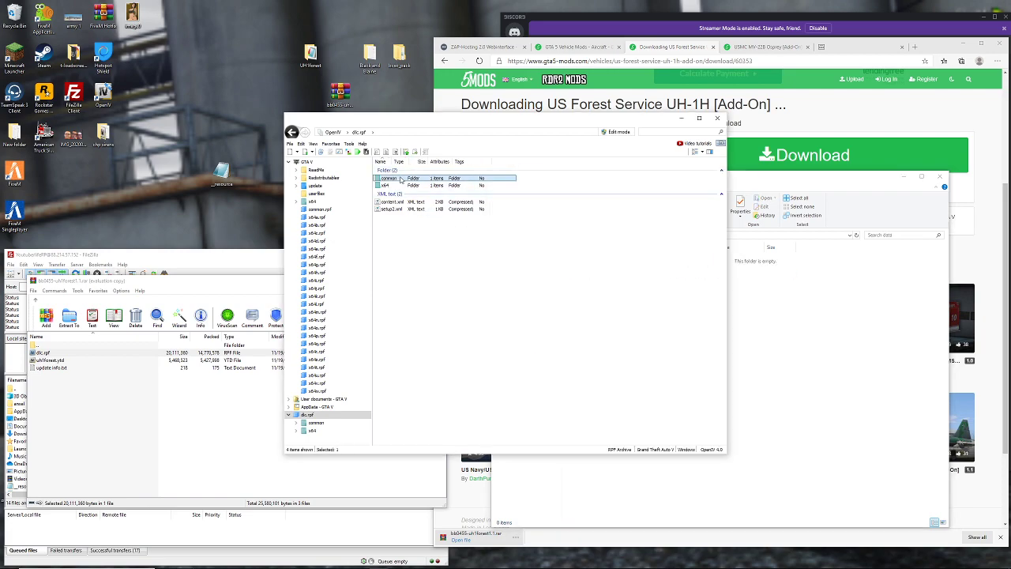
double_click(401, 179)
click(401, 179)
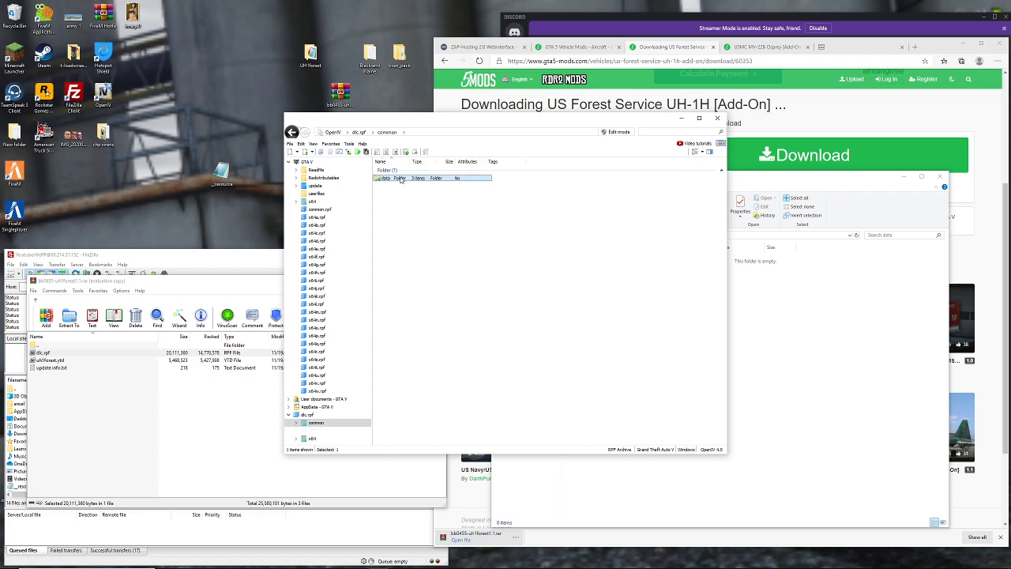
drag(356, 122, 114, 104)
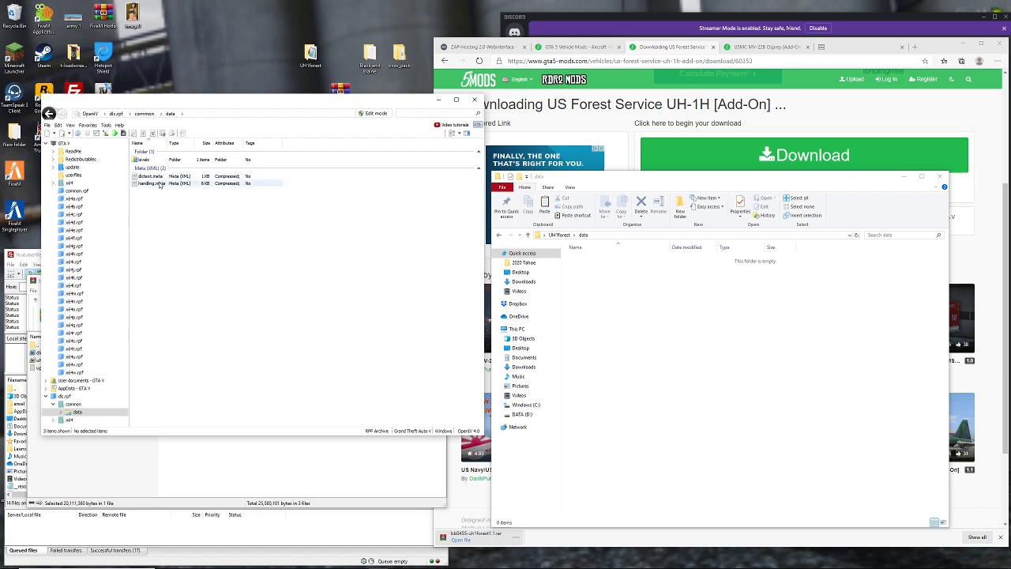
click(160, 184)
drag(613, 298, 651, 309)
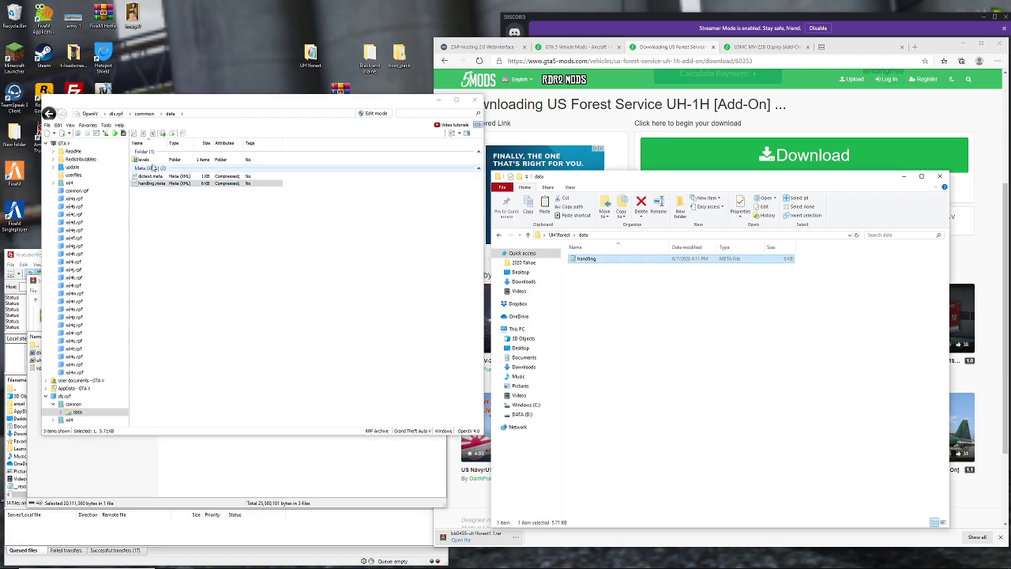
Copy vehicles.meta from dlc.rpf's levels > gta5 into the data folder
click(153, 162)
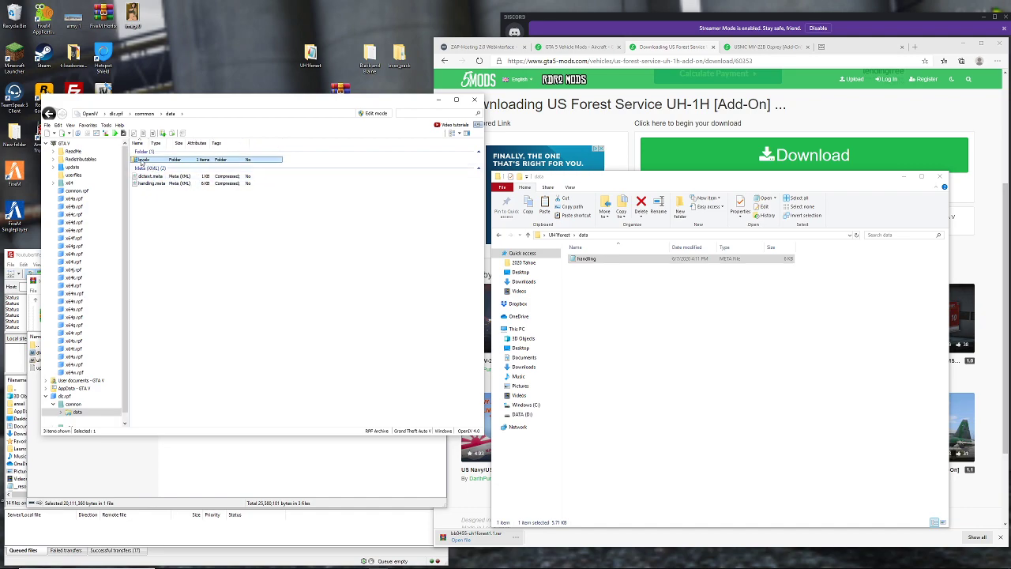
double_click(142, 161)
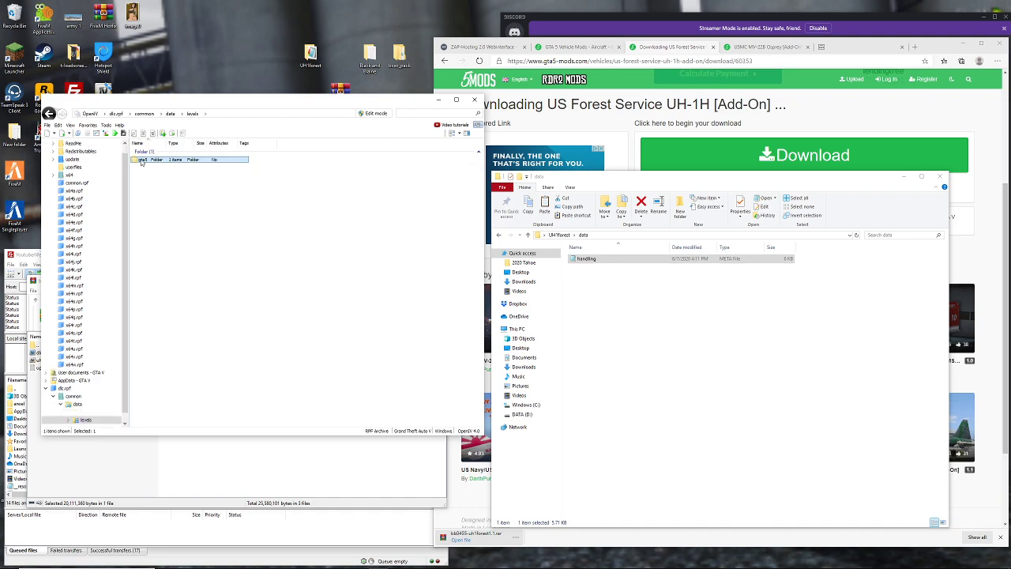
double_click(142, 161)
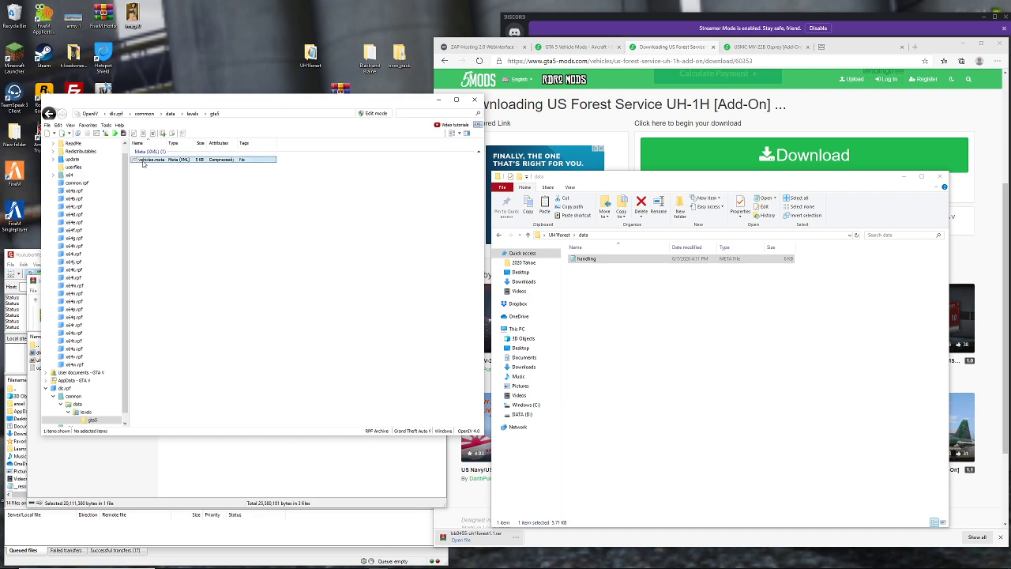
drag(754, 367, 755, 368)
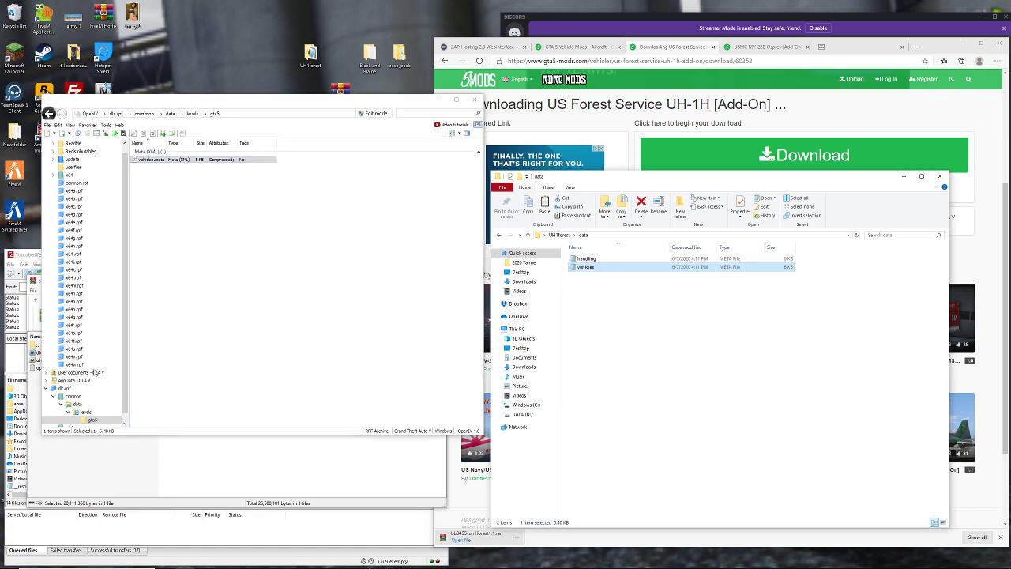
In OpenIV, browse dlc.rpf x64 > levels > gta5 > vehicles and open uh1forest.rpf
scroll(79, 395, down, 1)
click(82, 425)
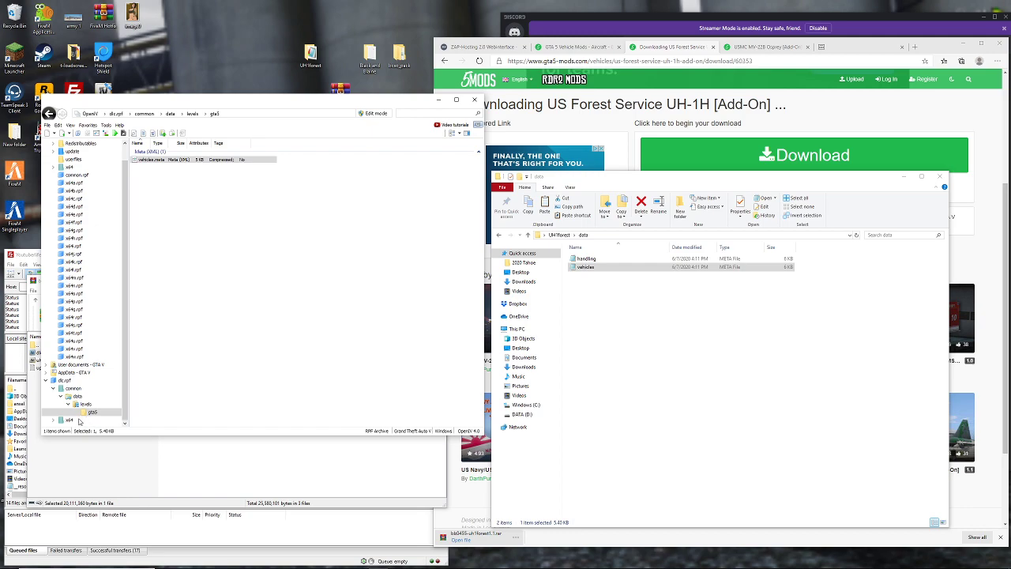
click(71, 421)
click(144, 160)
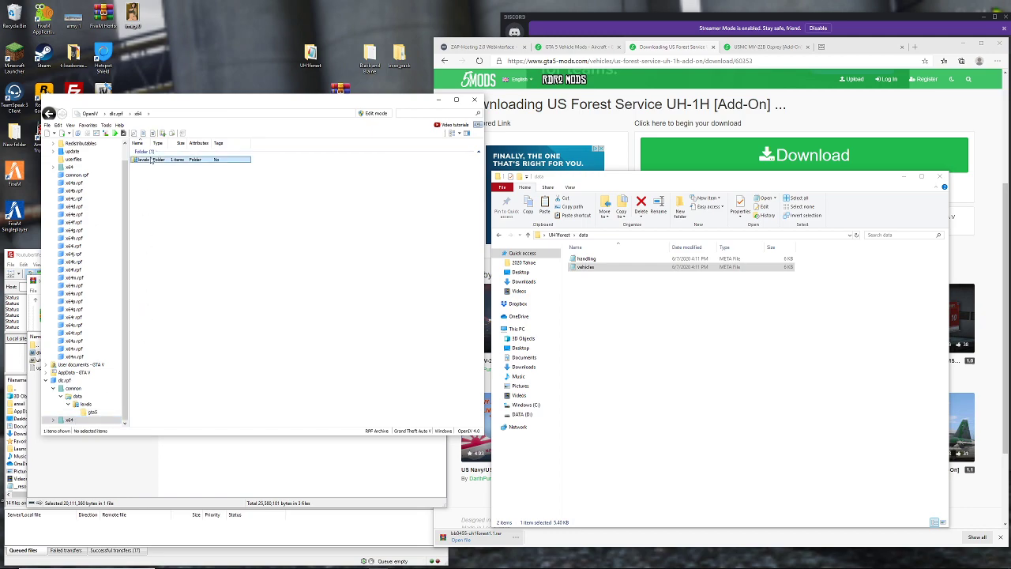
key(Return)
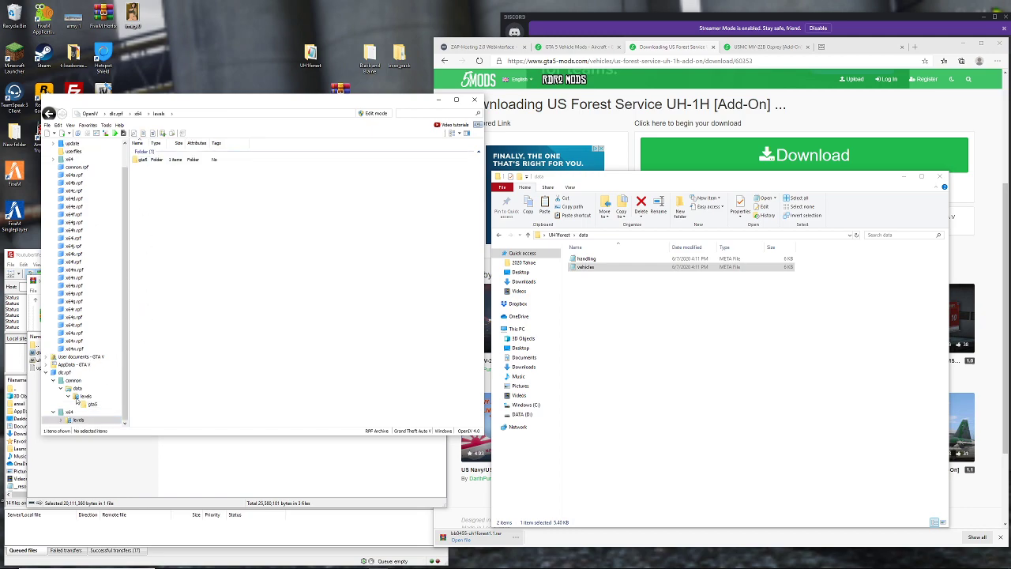
click(140, 160)
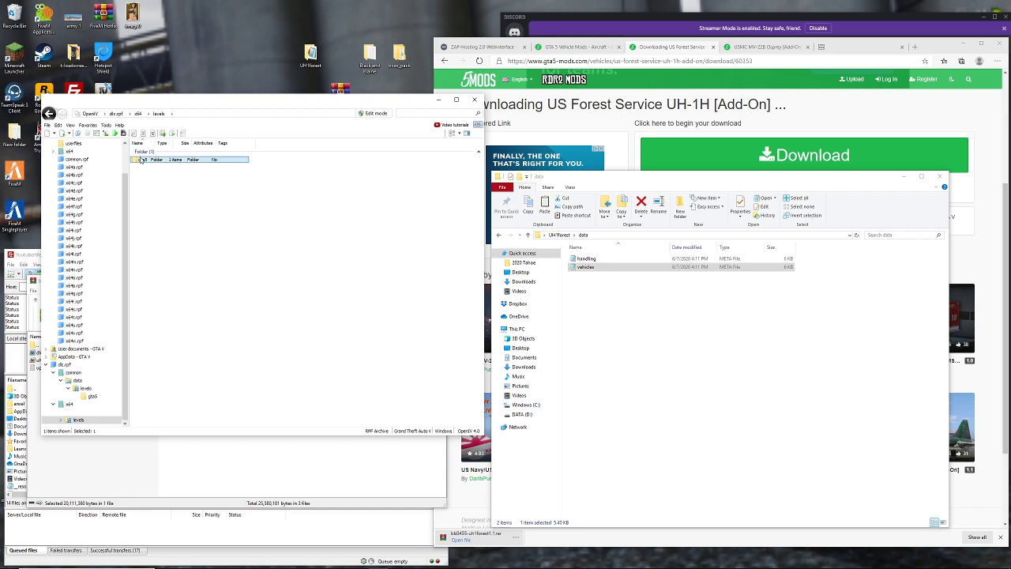
key(Return)
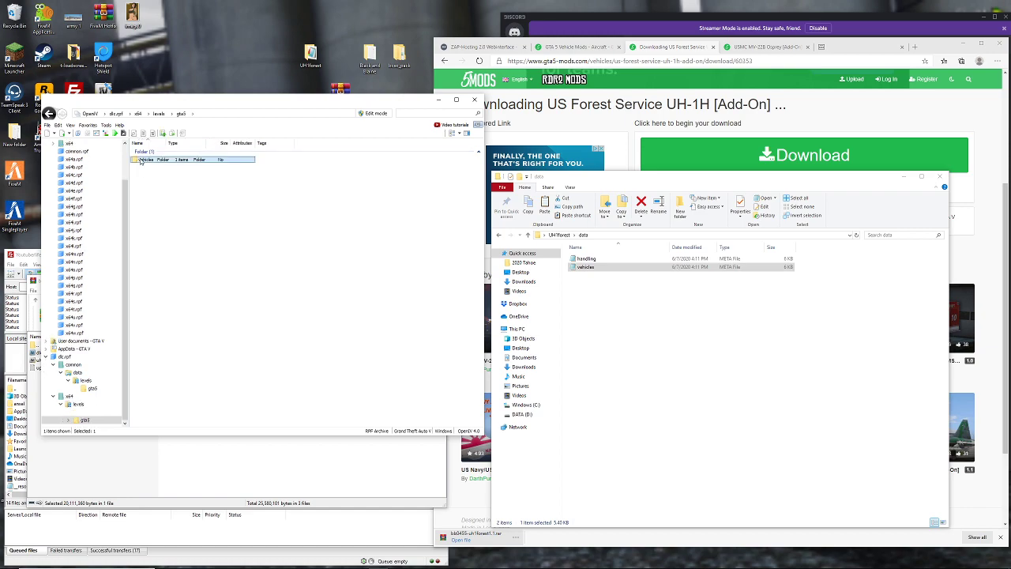
key(Return)
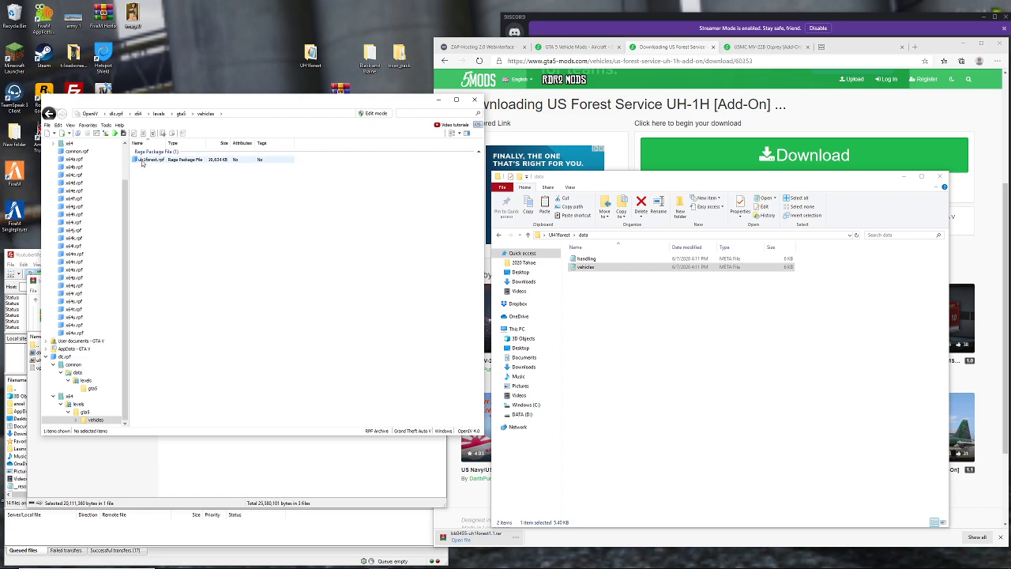
click(141, 161)
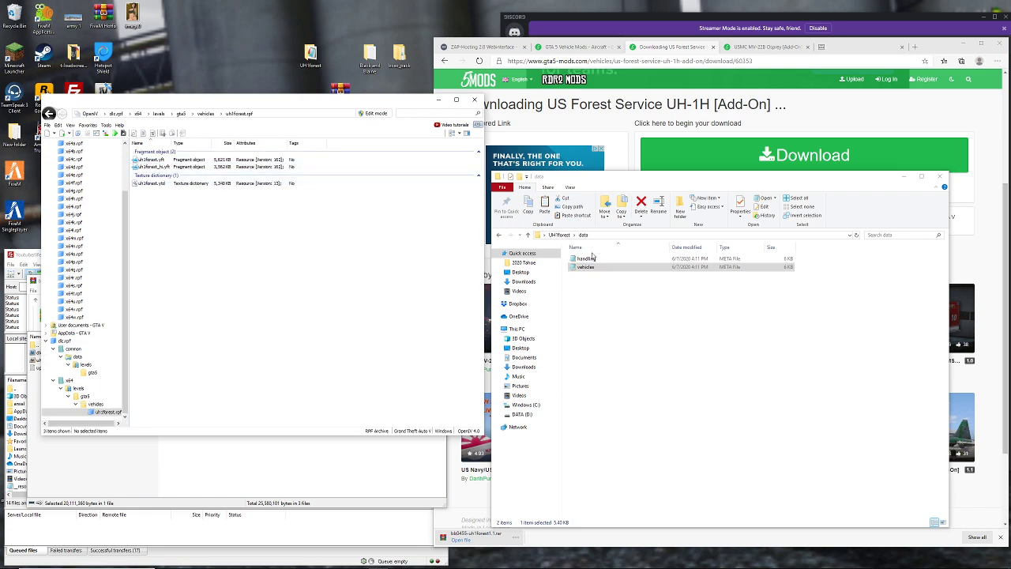
Drag the three uh1forest model and texture files into the UH1forest stream folder
click(560, 235)
click(597, 276)
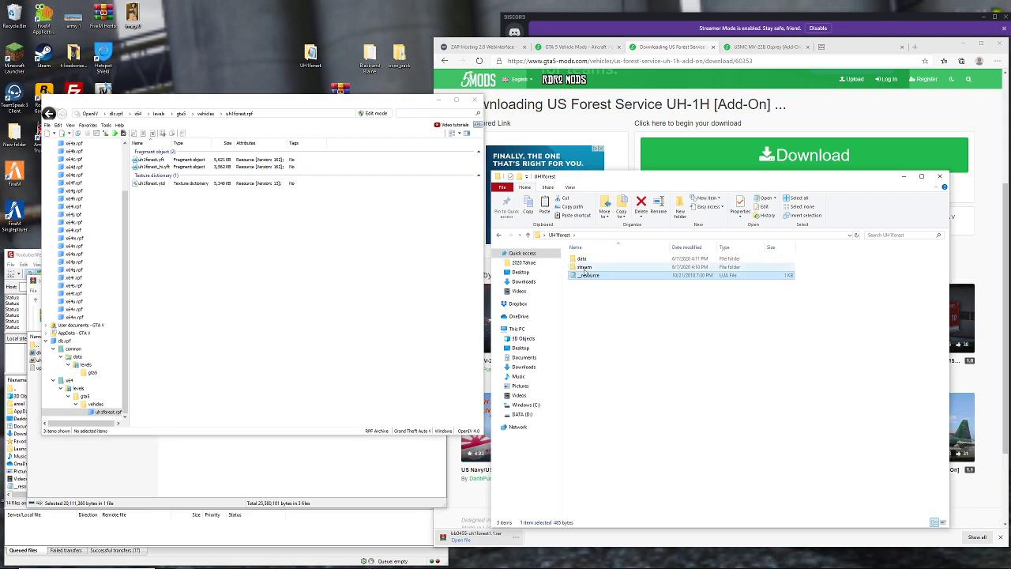
double_click(585, 267)
mouse_move(349, 251)
mouse_down()
mouse_move(235, 165)
mouse_move(682, 361)
mouse_up()
click(561, 235)
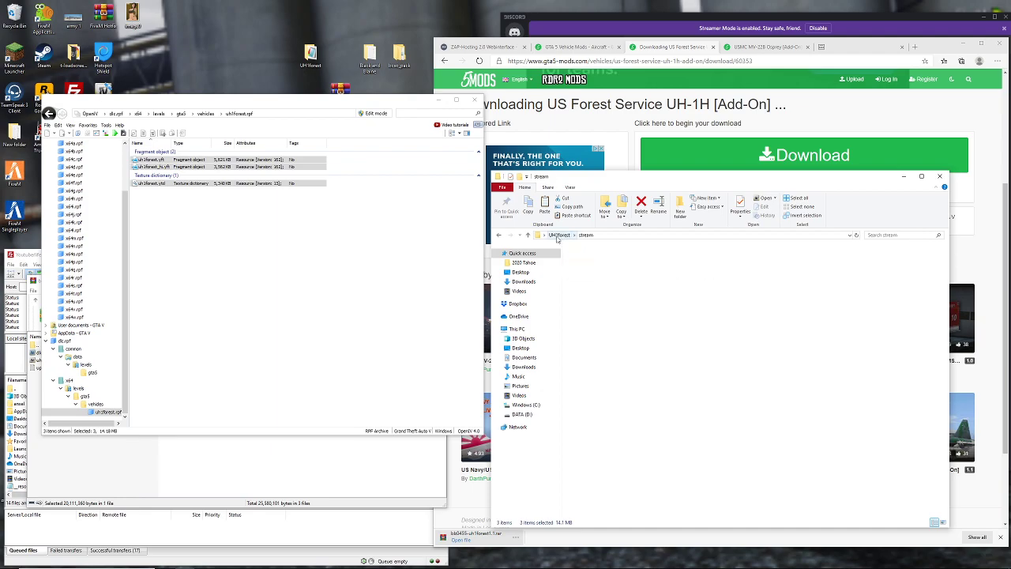
Open _resource.lua and remove the carvariations, vehiclelayouts and carcols entries from the files list
click(587, 276)
double_click(587, 276)
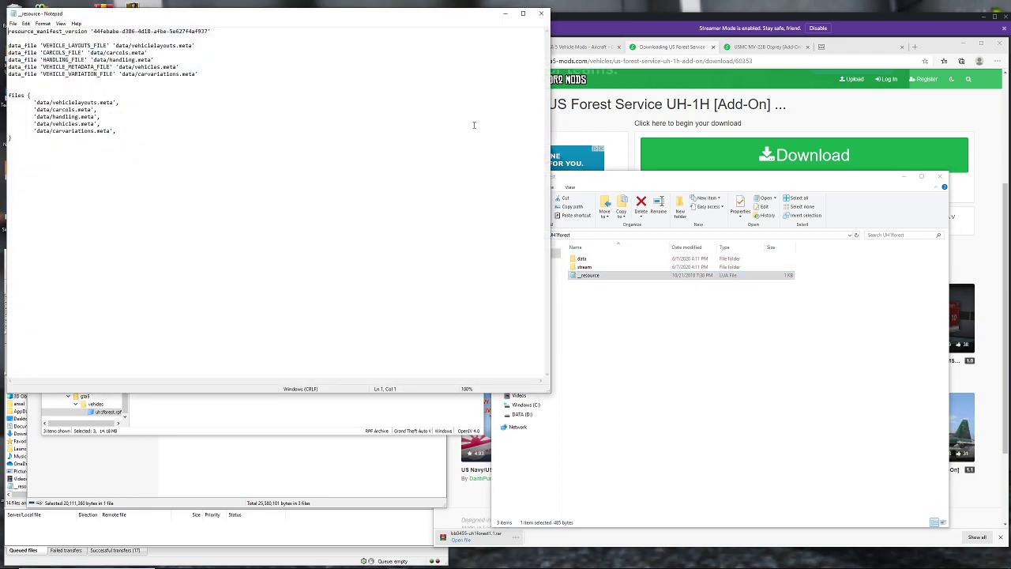
double_click(583, 260)
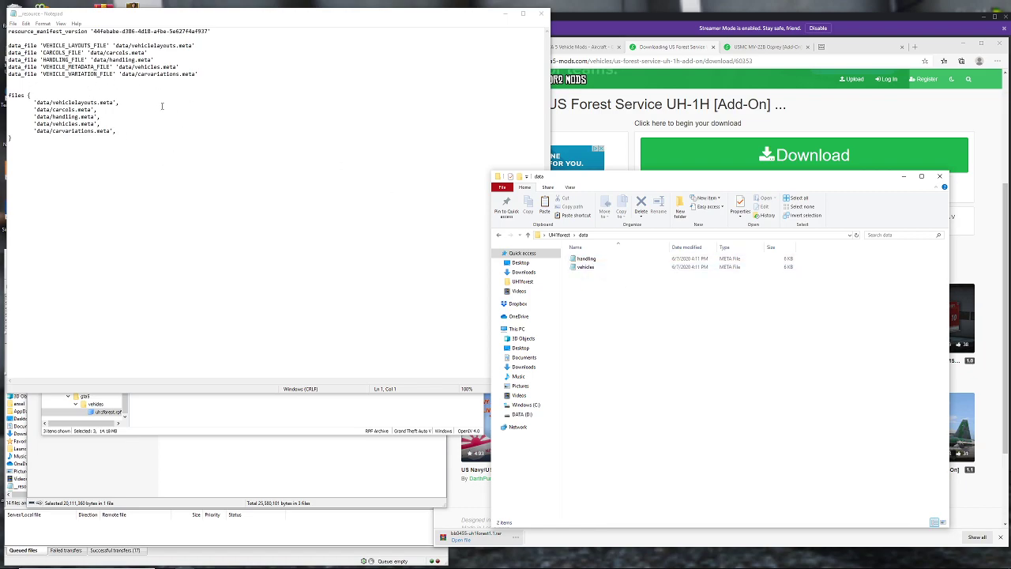
click(117, 133)
key(shift+Home)
key(BackSpace)
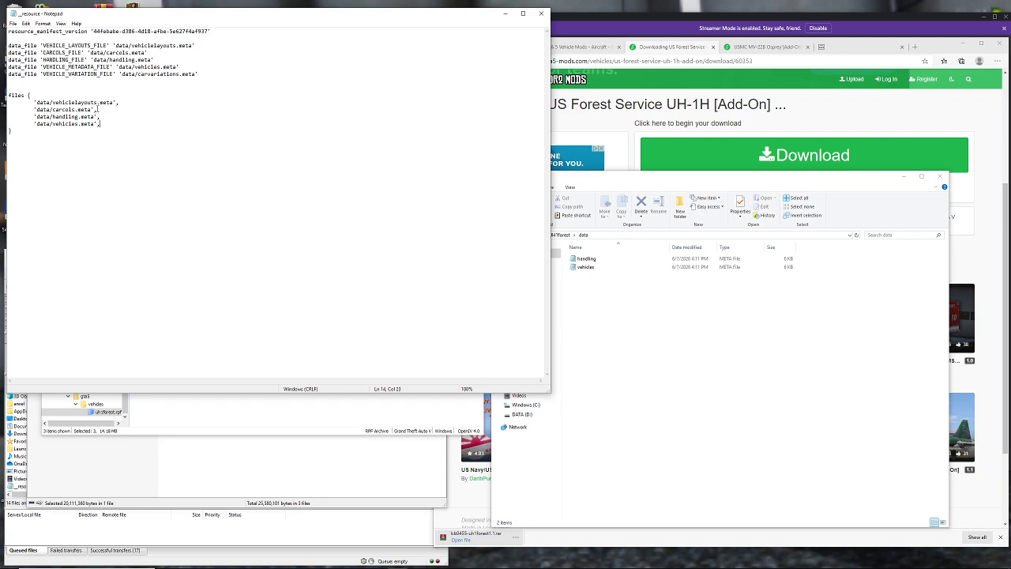
drag(103, 111, 8, 104)
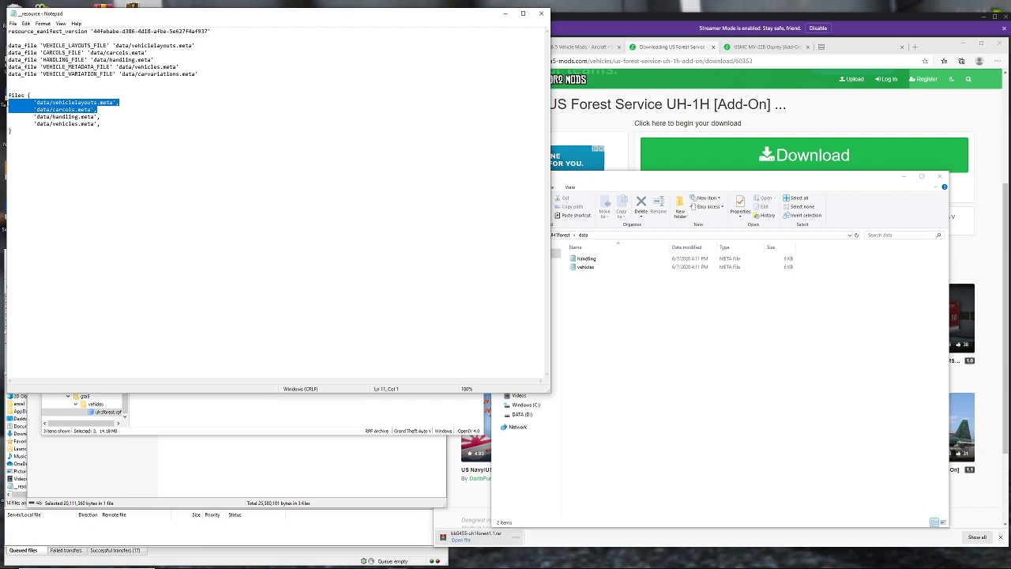
key(Delete)
key(BackSpace)
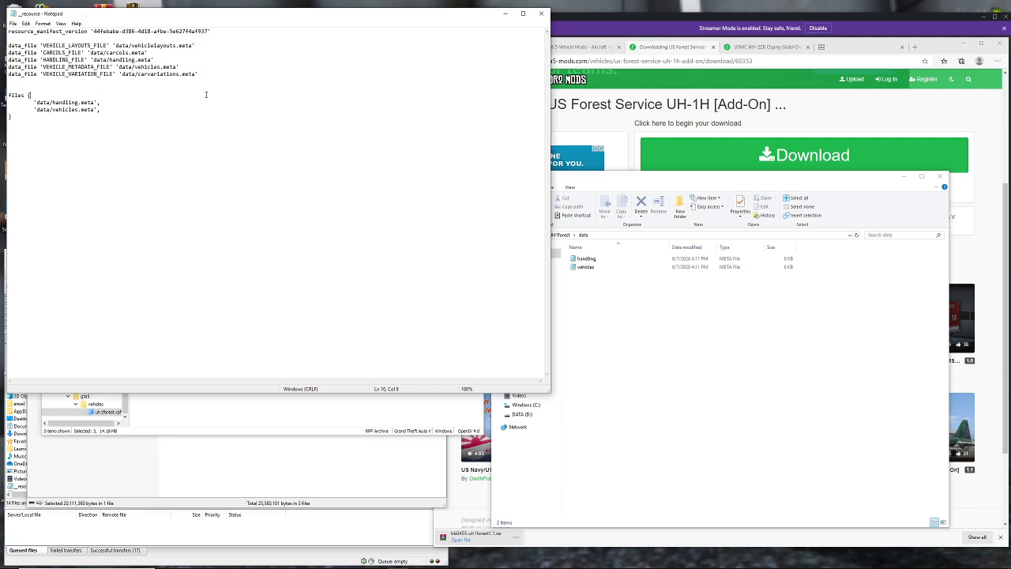
Delete the VEHICLE_VARIATION_FILE, VEHICLE_LAYOUTS_FILE and CARCOLS_FILE lines, then save and close
drag(204, 75, 8, 73)
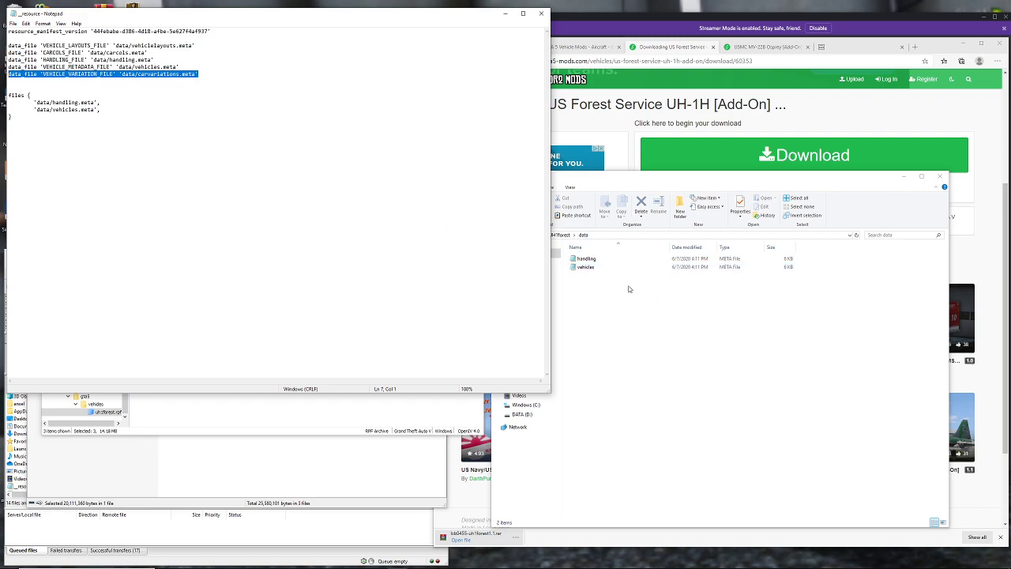
key(Delete)
key(BackSpace)
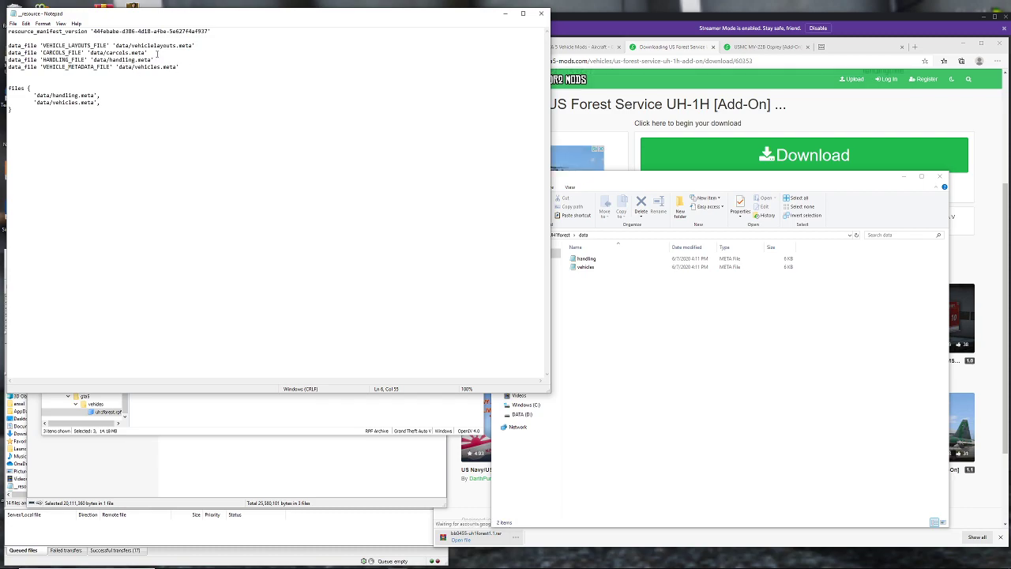
mouse_move(7, 60)
mouse_down()
mouse_move(69, 67)
mouse_move(8, 45)
mouse_up()
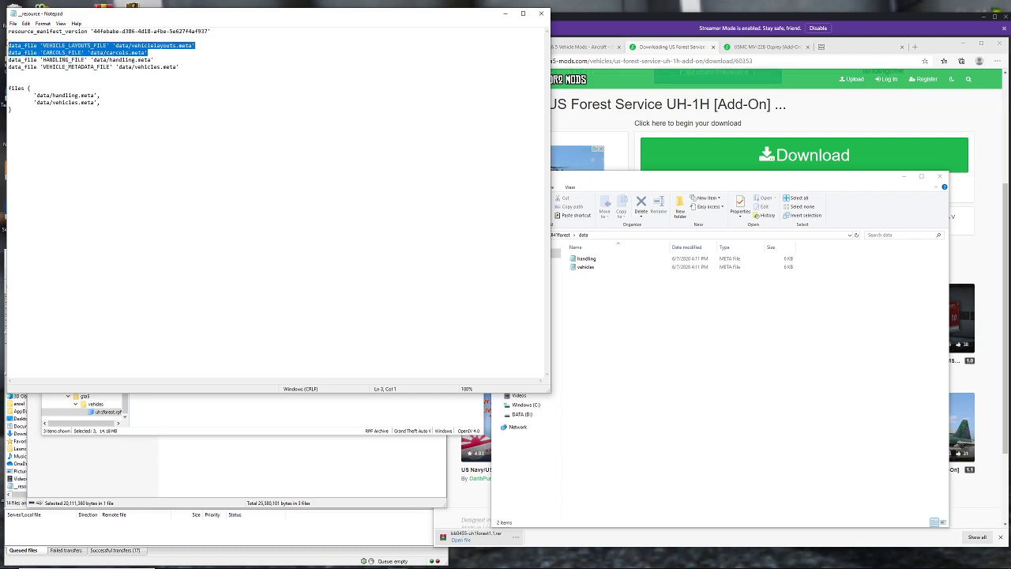
key(Delete)
key(BackSpace)
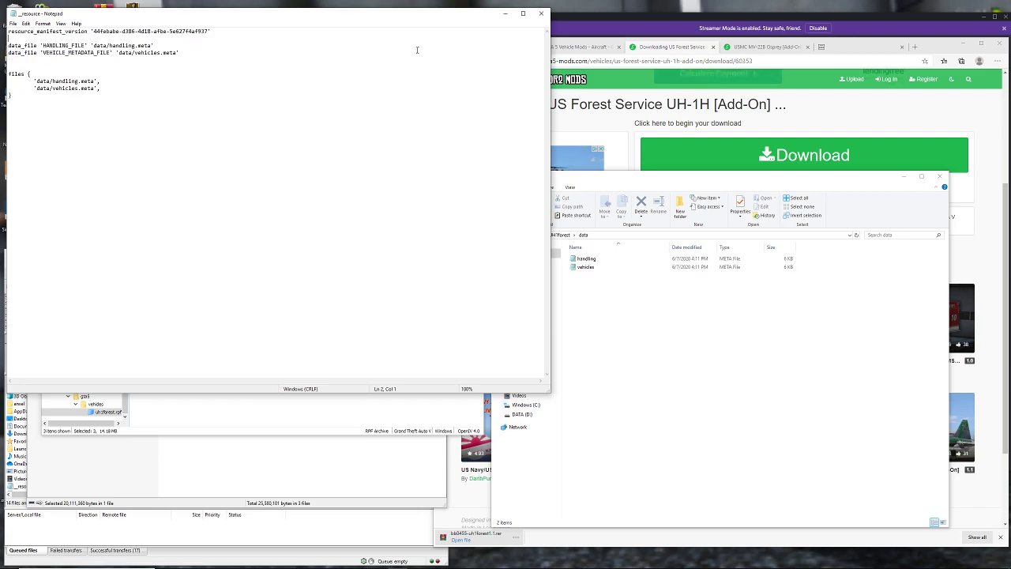
click(541, 14)
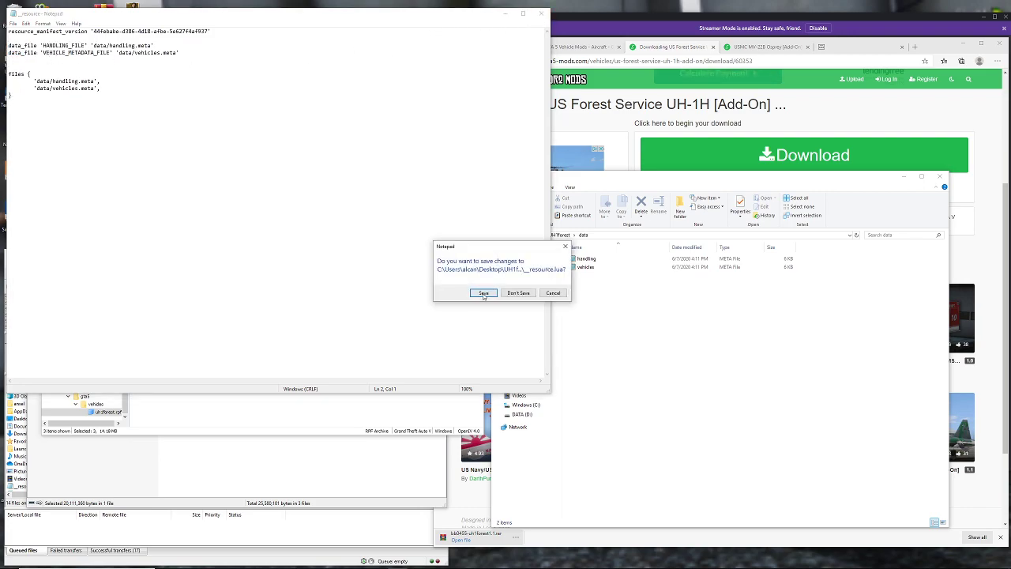
click(479, 292)
Close OpenIV and WinRAR, then drag UH1forest into FileZilla's remote [army] directory
click(474, 99)
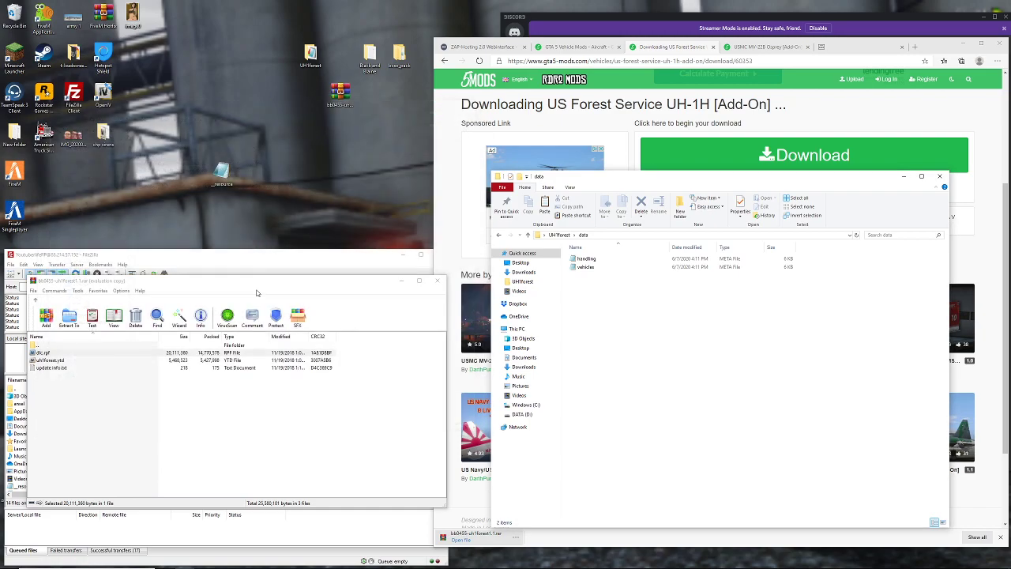
key(Escape)
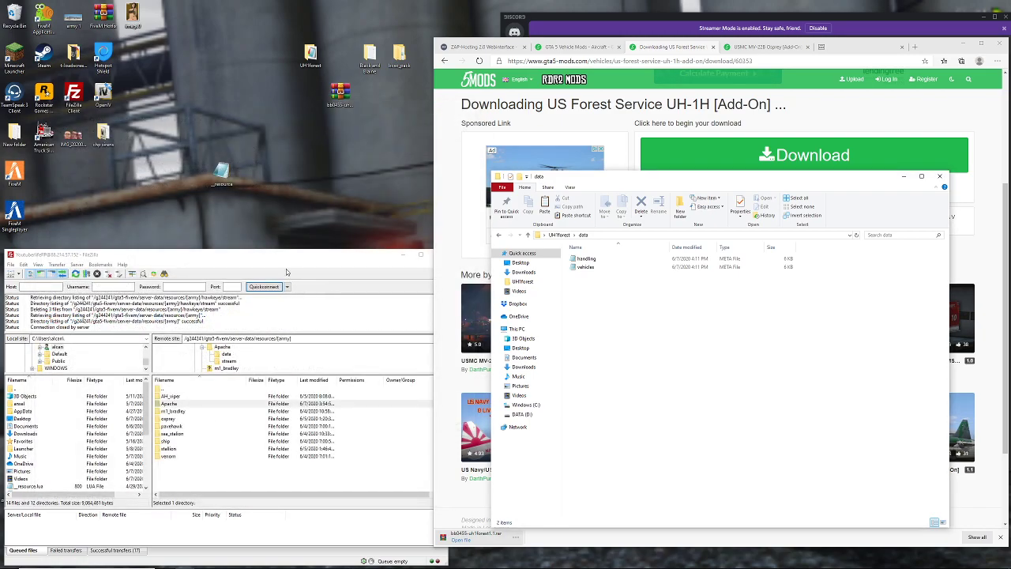
click(292, 277)
click(637, 338)
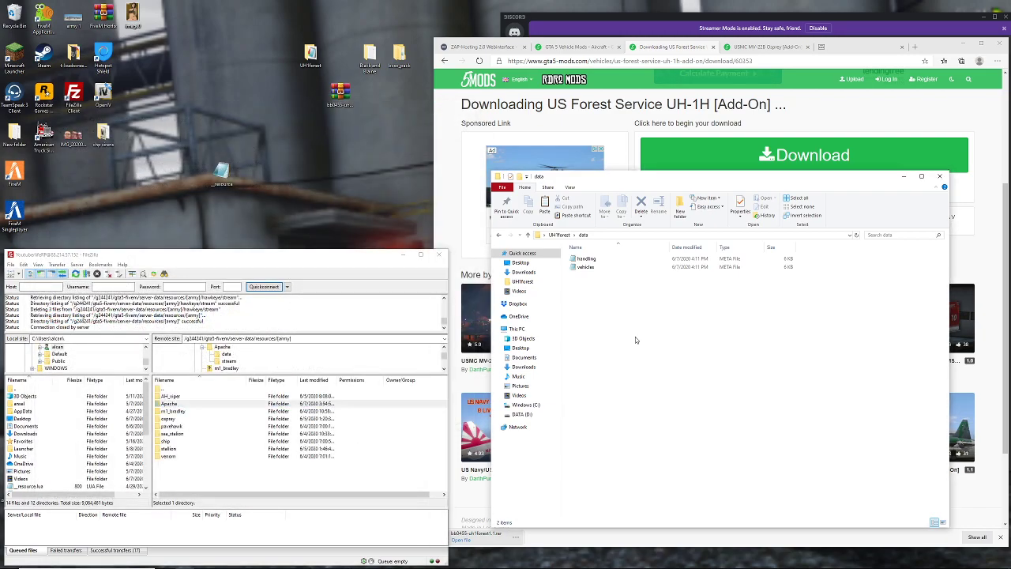
click(560, 234)
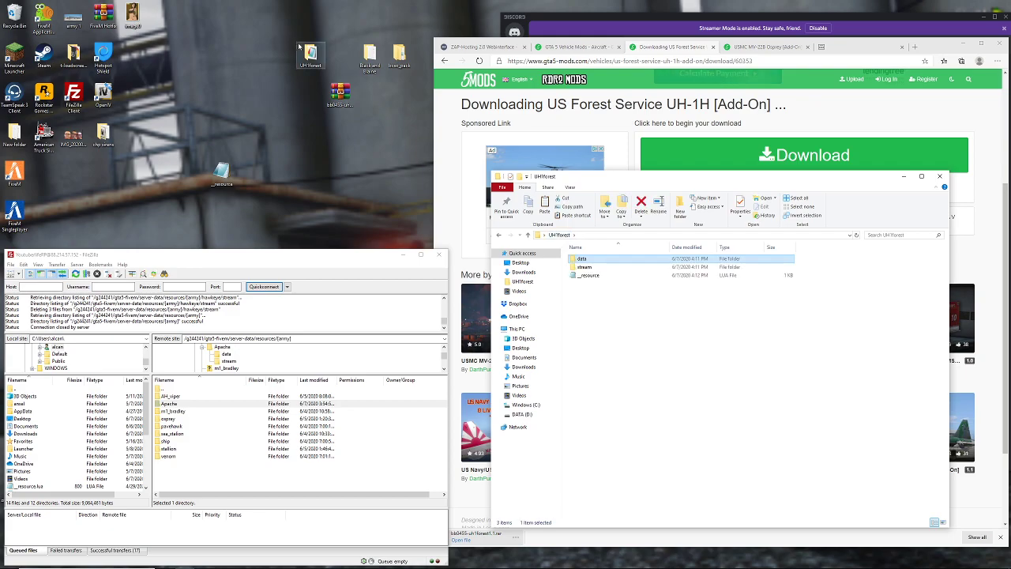
drag(538, 235, 231, 484)
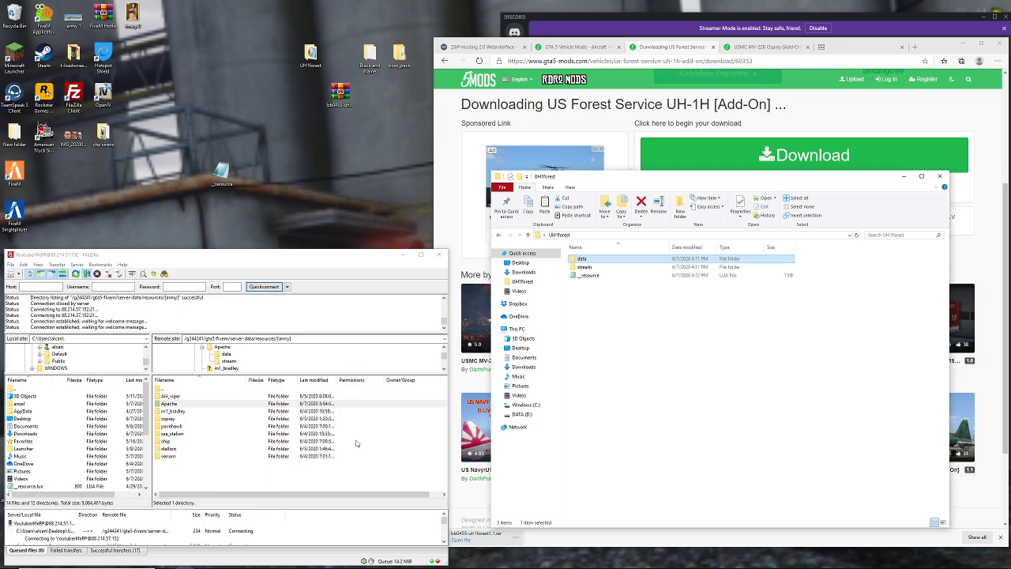
In server.cfg, replace 'hawkeye' on the last start line with UH1forest and save the file
click(503, 51)
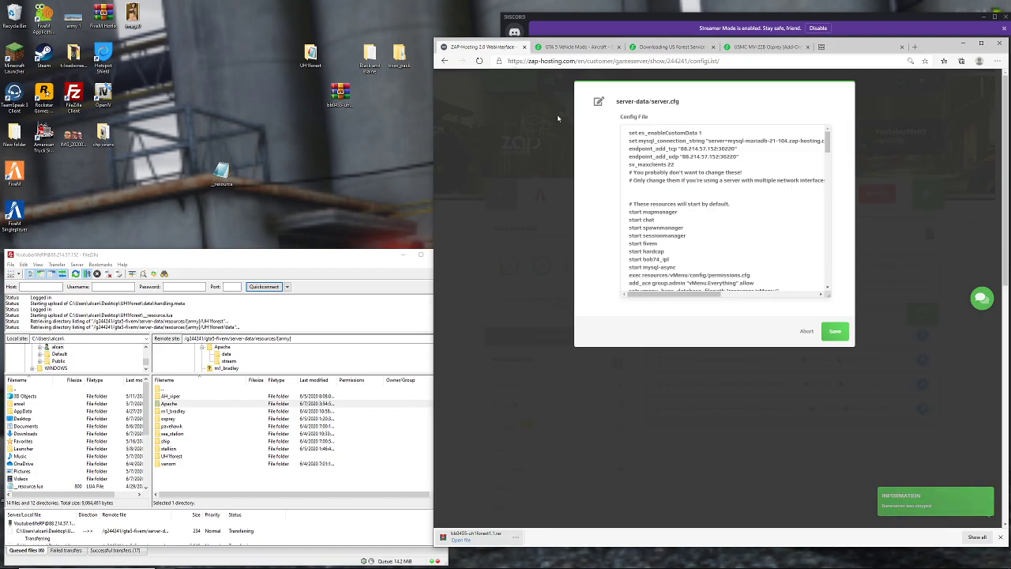
scroll(714, 244, down, 5)
scroll(713, 245, down, 5)
scroll(714, 244, down, 5)
scroll(713, 244, down, 5)
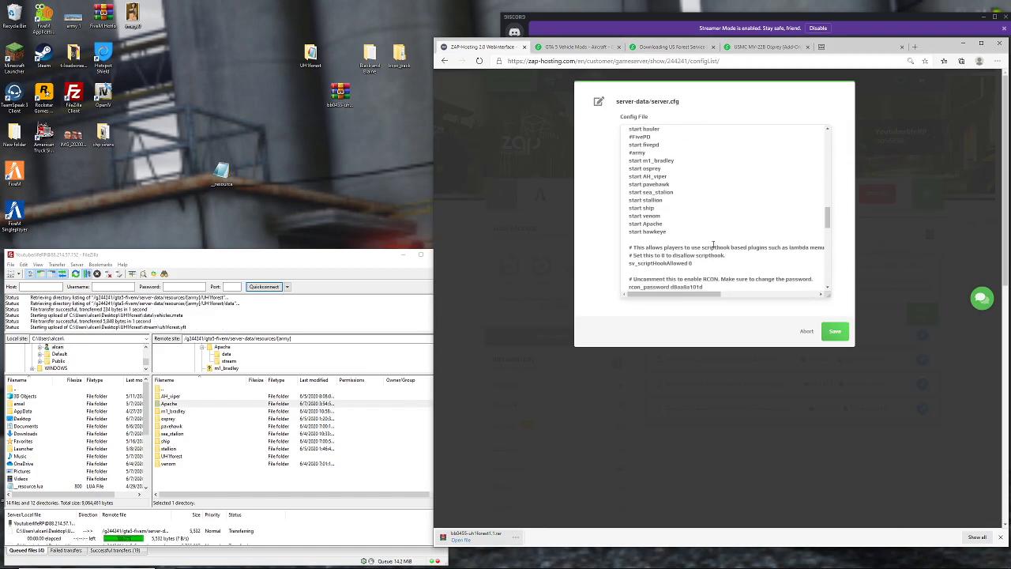
drag(666, 230, 643, 231)
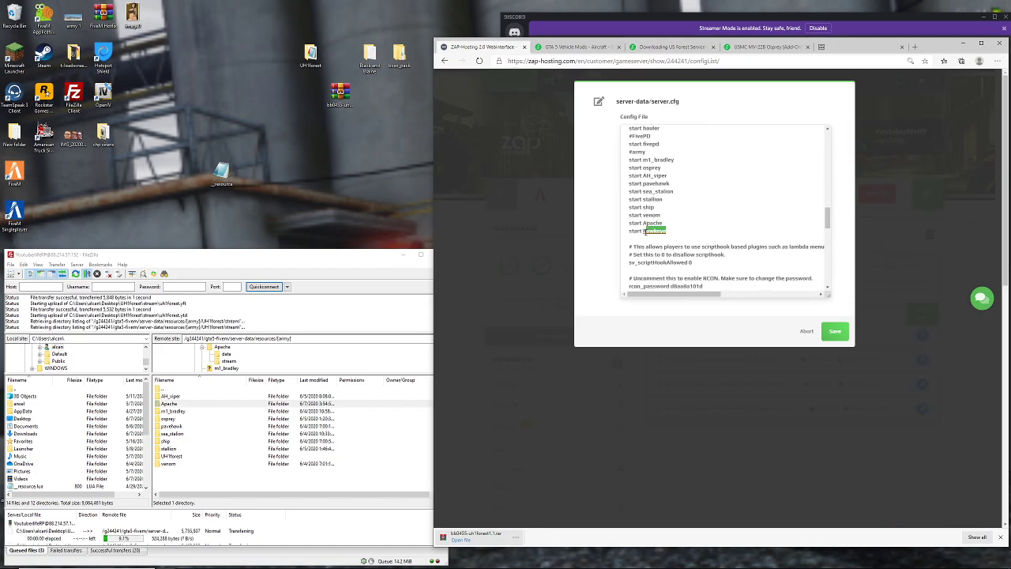
key(BackSpace)
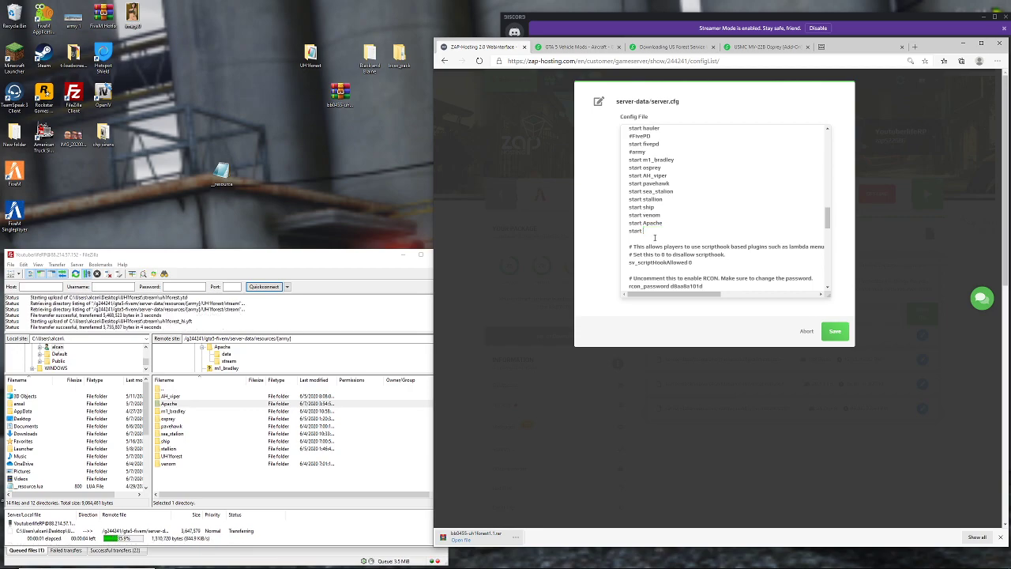
text(UH1forest)
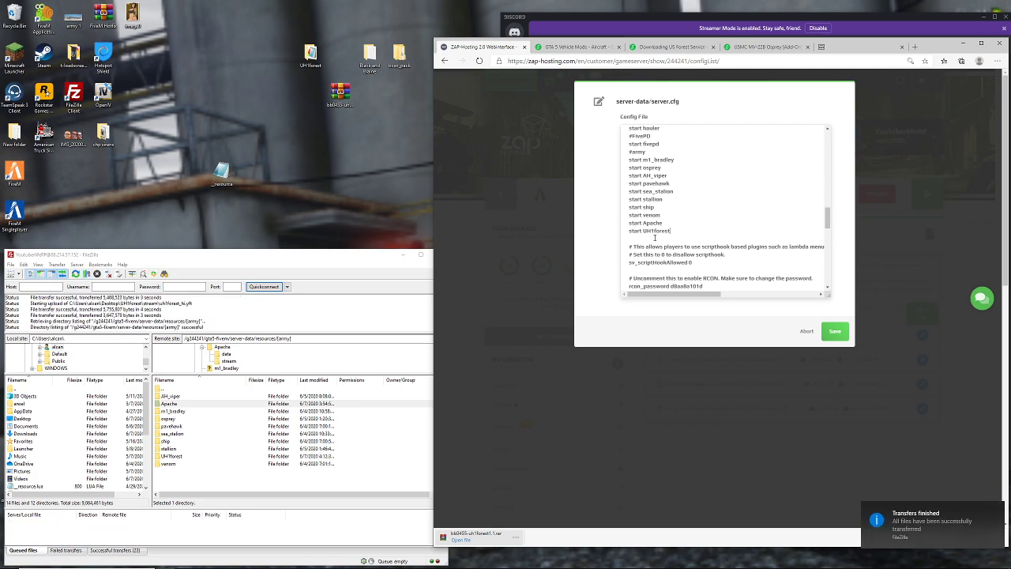
click(838, 336)
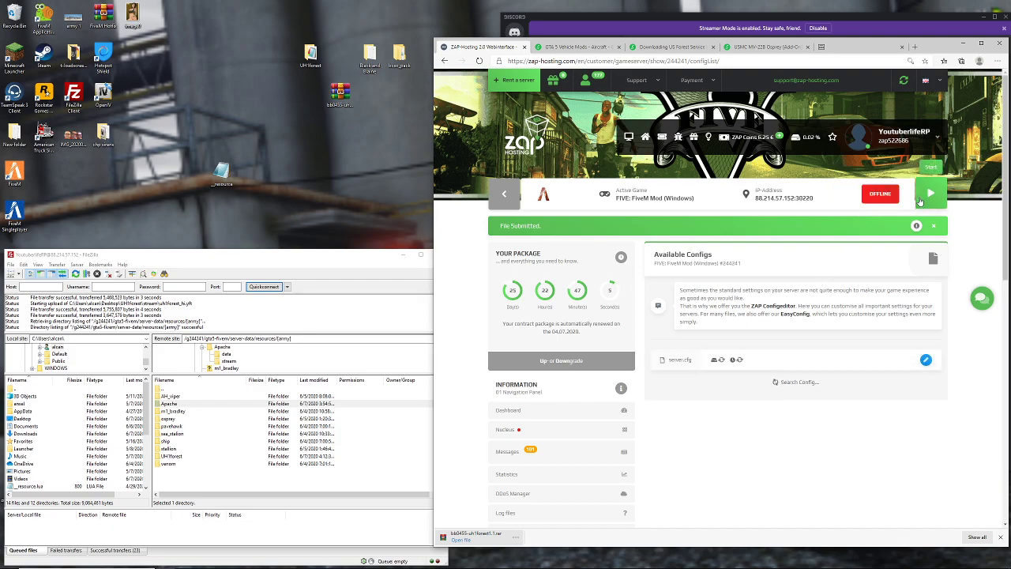
Dismiss the download notice, start the game server, and minimize FileZilla
click(1000, 536)
click(931, 193)
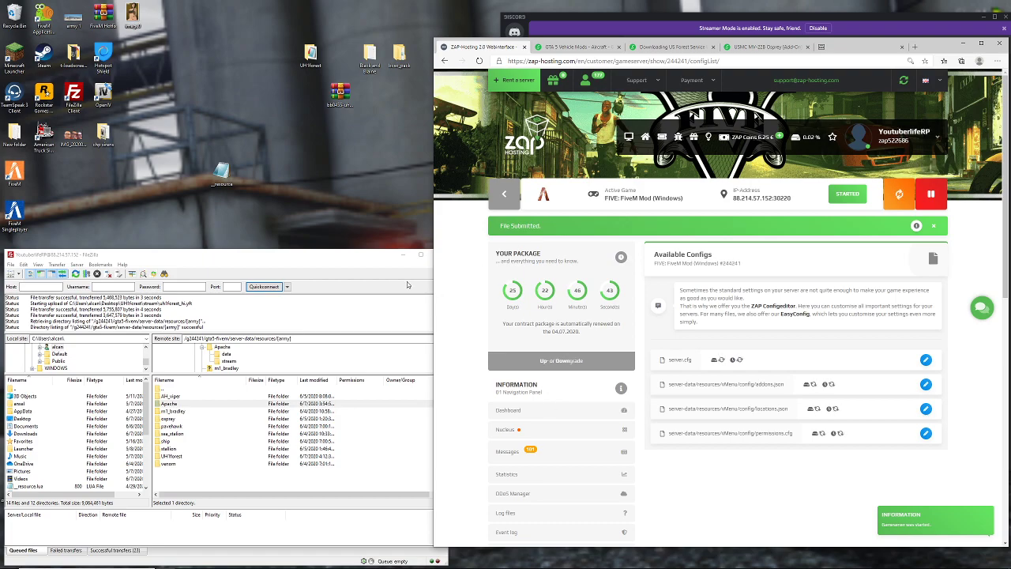
click(403, 254)
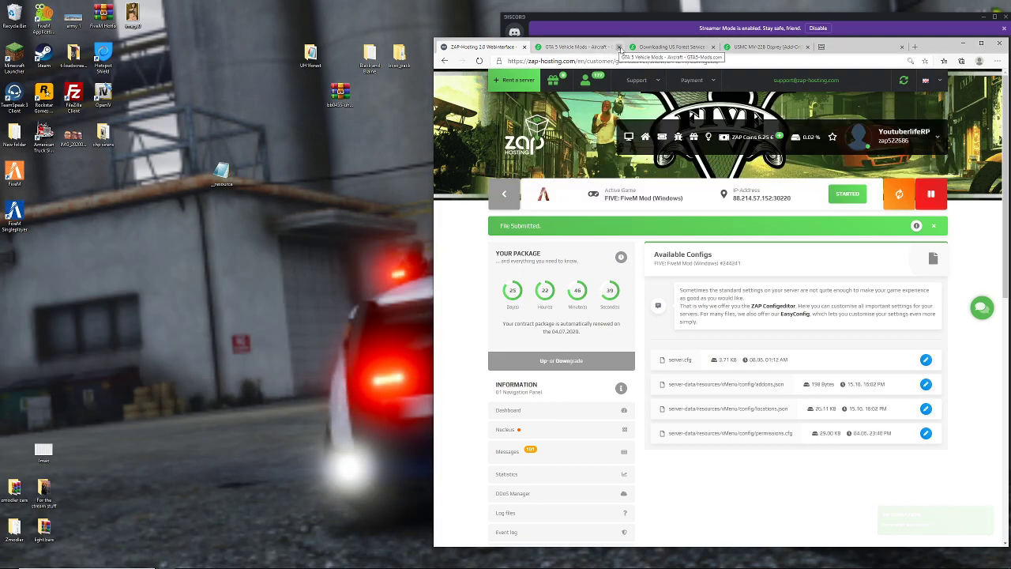
Close the leftover mod-site tabs, start the server again, and select the leftover desktop folder
click(620, 48)
click(620, 48)
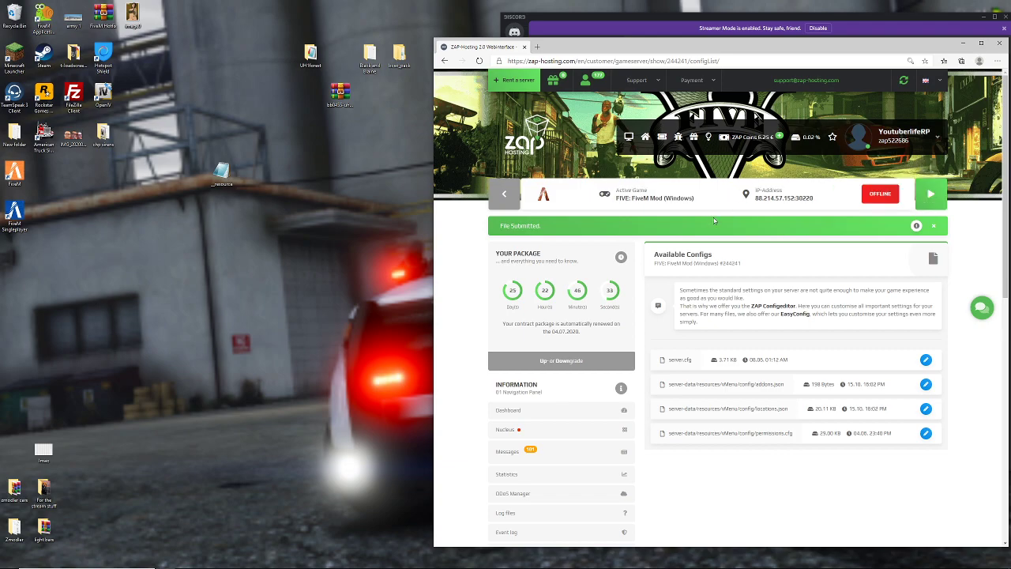
click(931, 194)
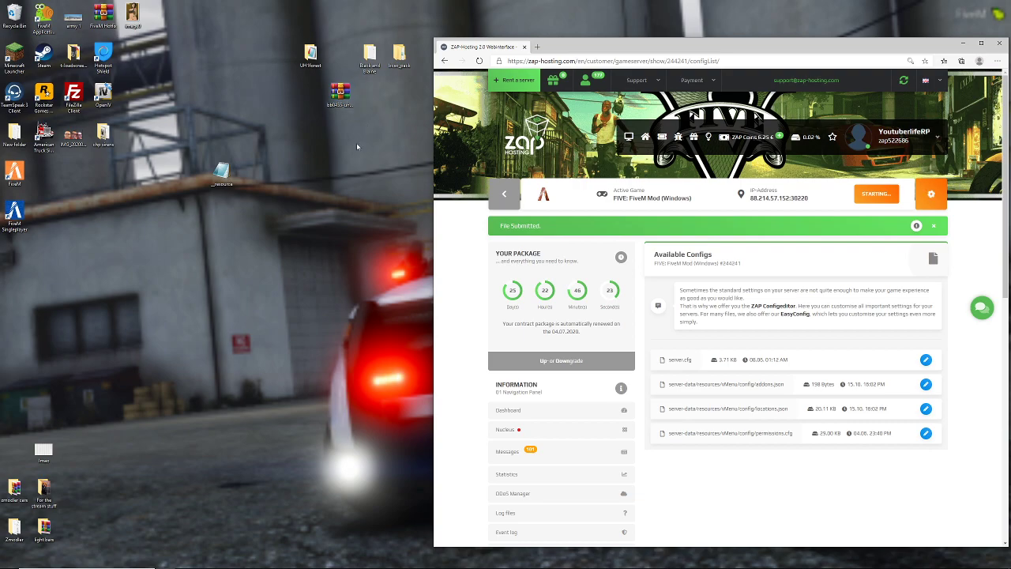
click(311, 54)
Delete the leftover desktop folder, regroup the _resource and FiveM Singleplayer icons, and launch FiveM
right_click(311, 52)
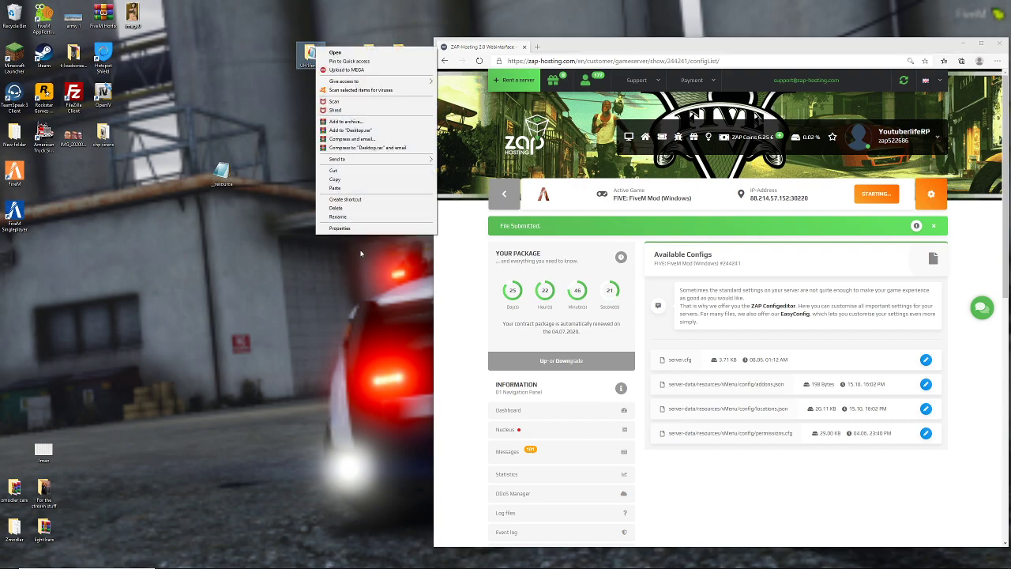
click(355, 211)
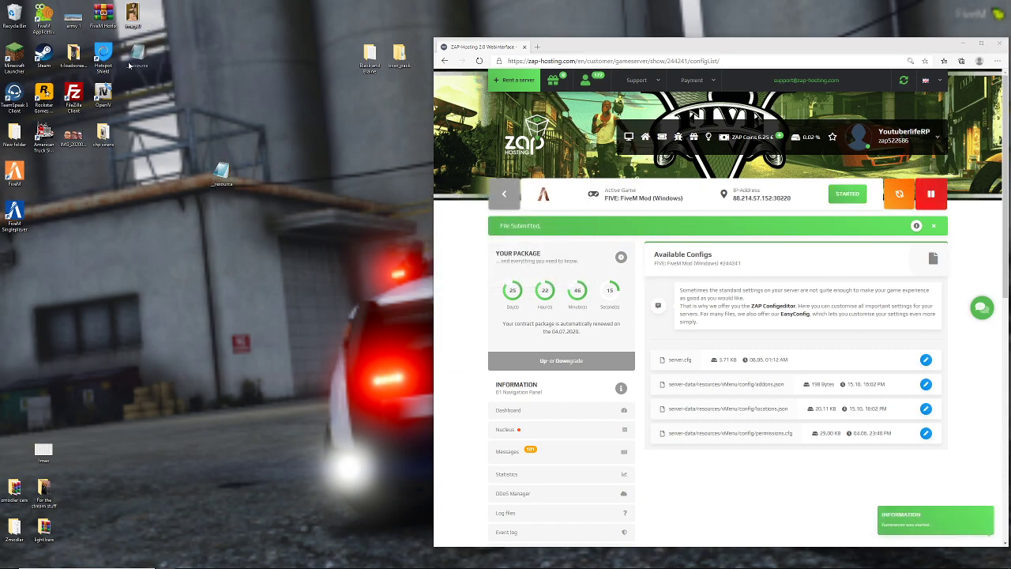
mouse_move(213, 180)
mouse_down()
mouse_move(123, 62)
mouse_move(13, 250)
mouse_up()
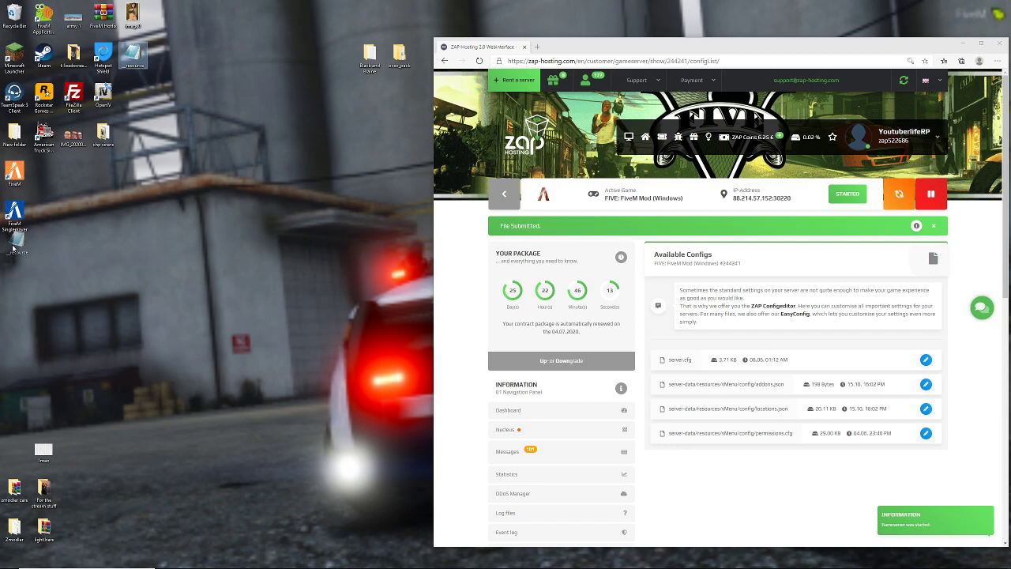
drag(14, 210, 44, 174)
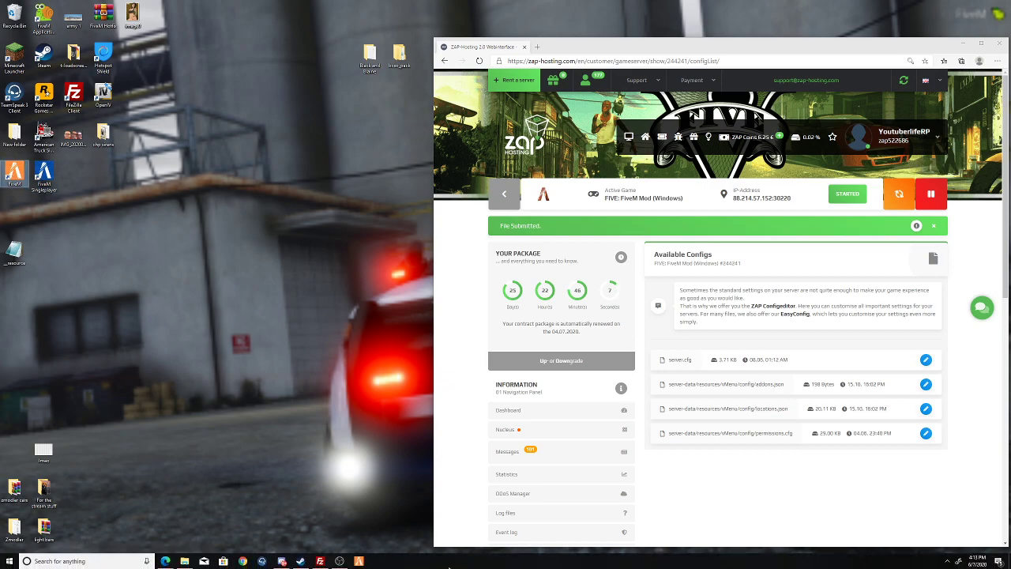
double_click(15, 182)
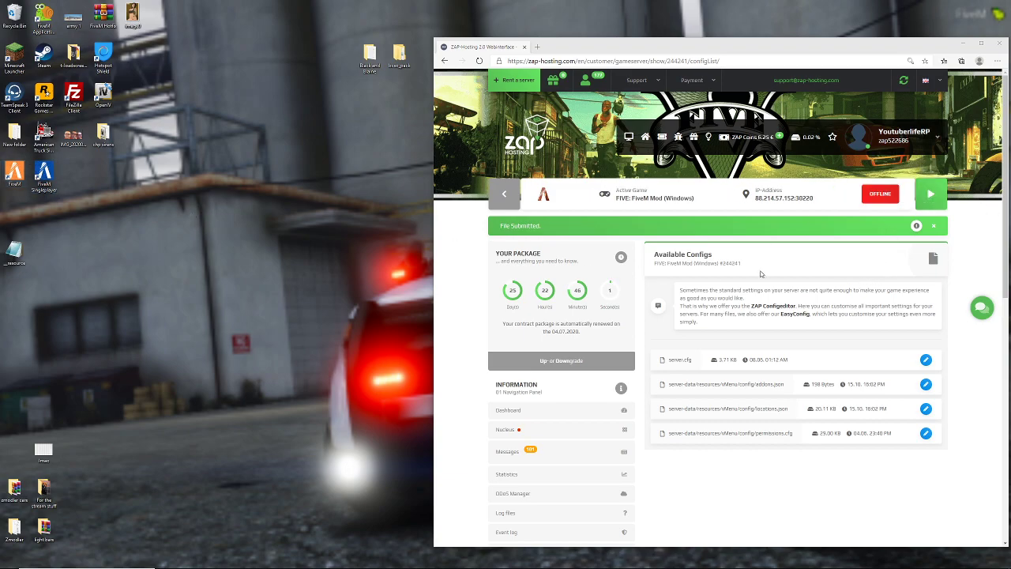
Start the FiveM server and open its Dashboard, which shows it online with 0/22 players
click(931, 194)
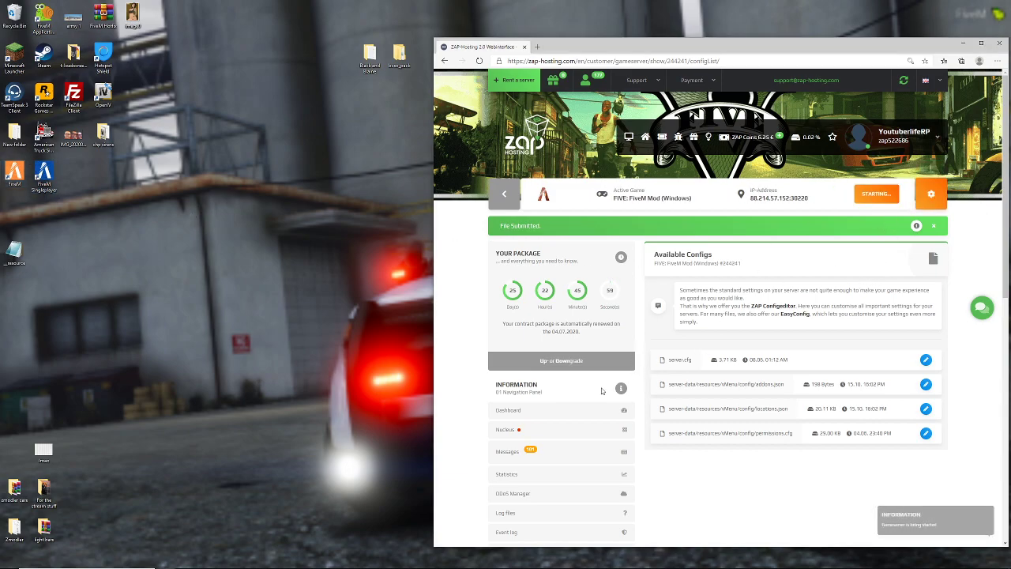
click(516, 414)
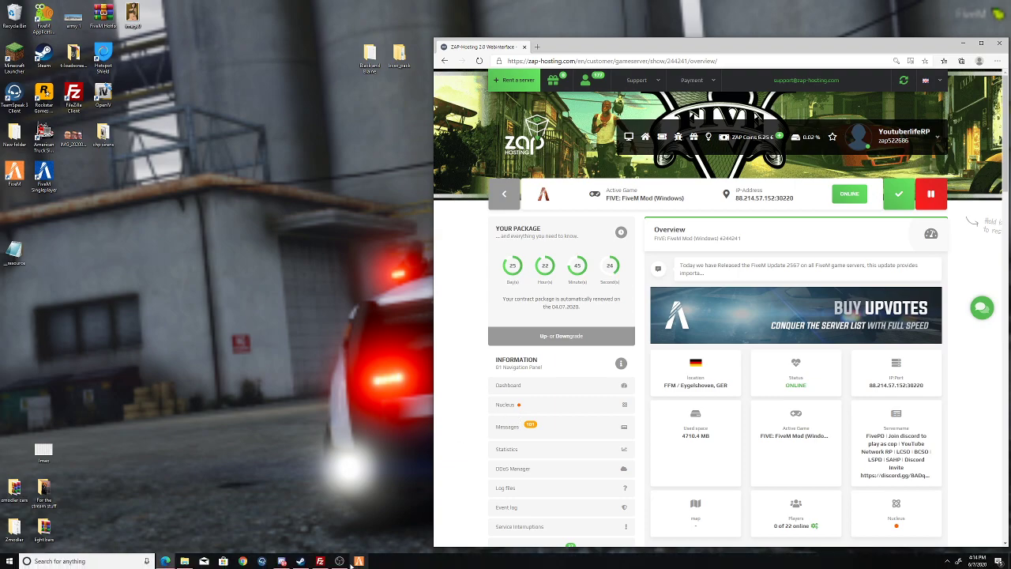
Check the uploaded UH1forest folder, then join 88.214.57.152:30220 from FiveM's History list
click(214, 167)
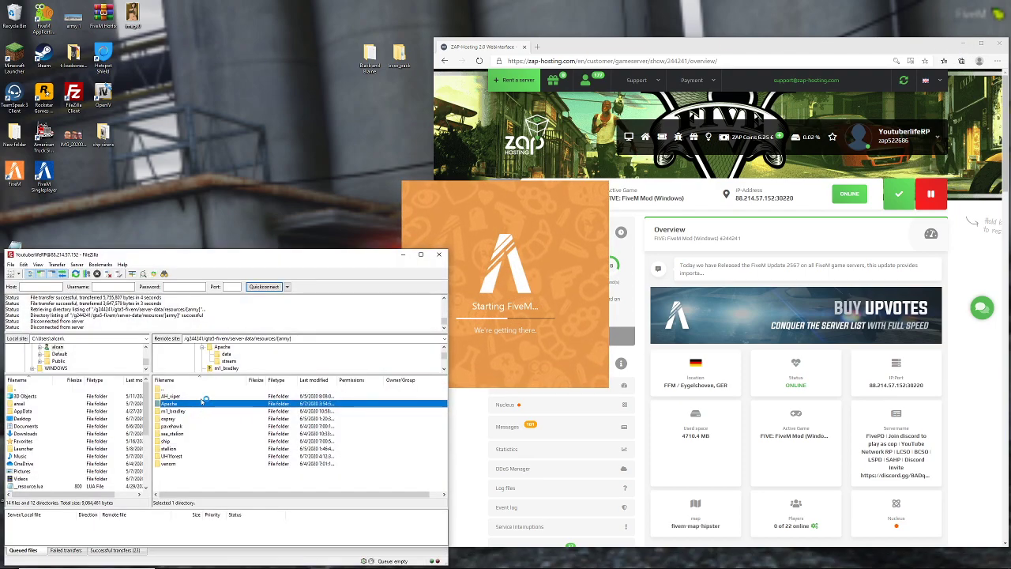
click(184, 457)
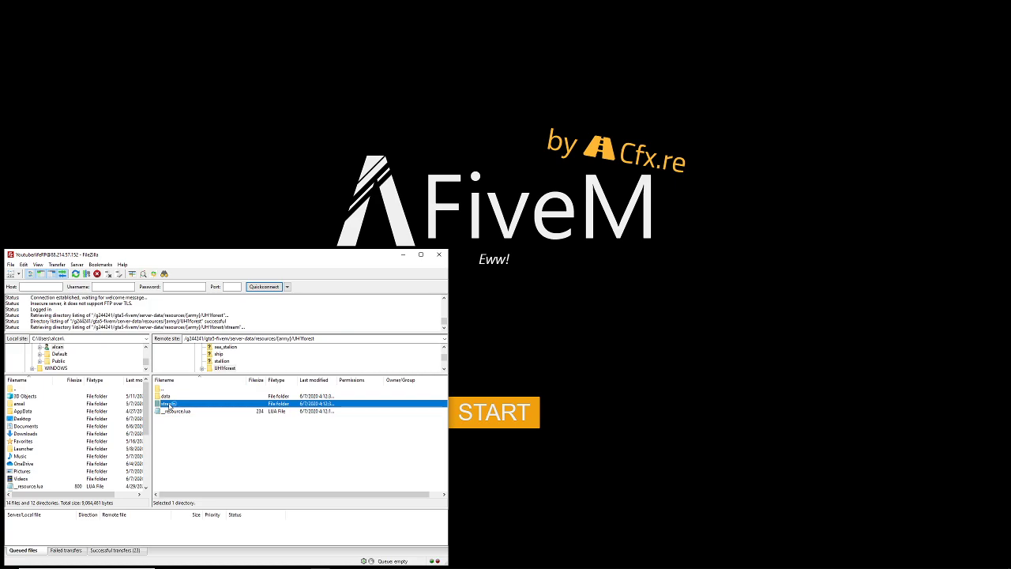
click(491, 415)
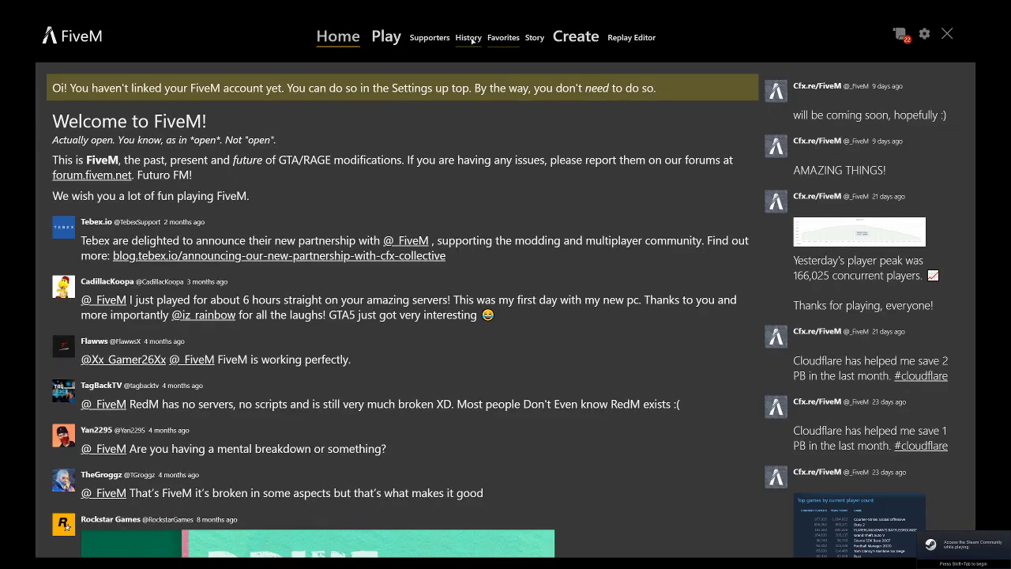
click(470, 38)
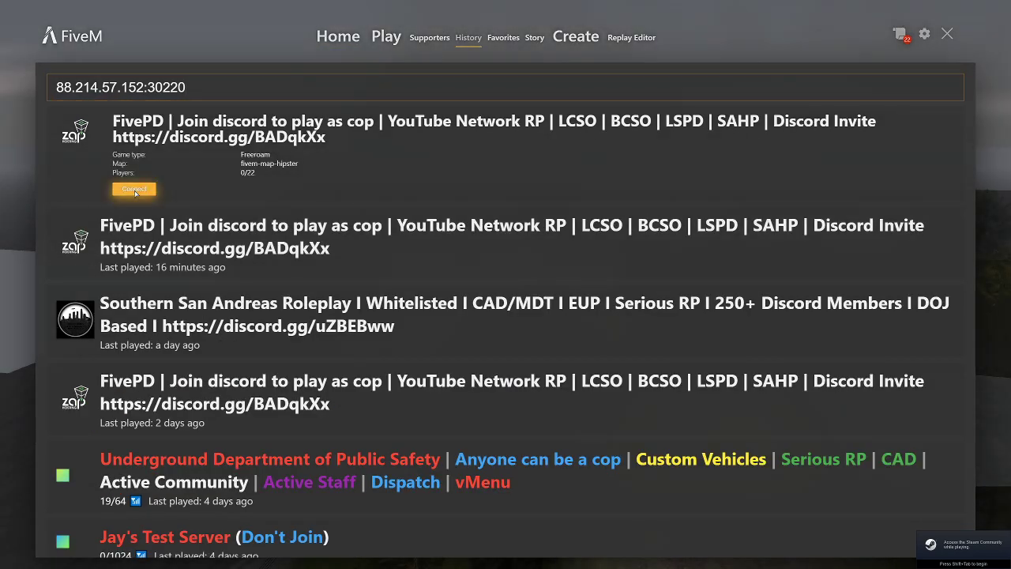
click(133, 189)
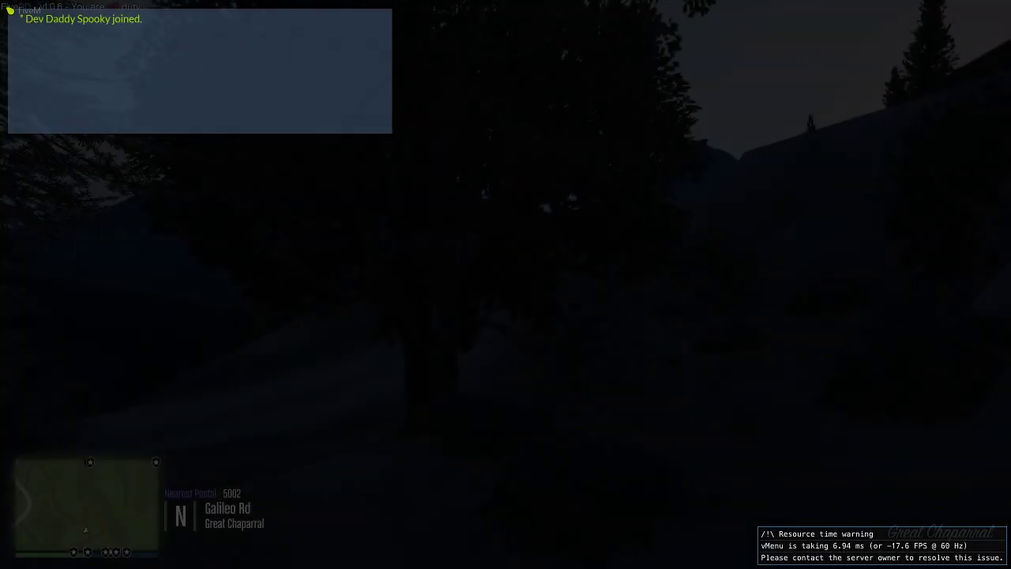
Open vMenu's Vehicle Spawner and bring up the spawn-by-model-name prompt
key(m)
key(Down)
key(Down)
key(Down)
key(Return)
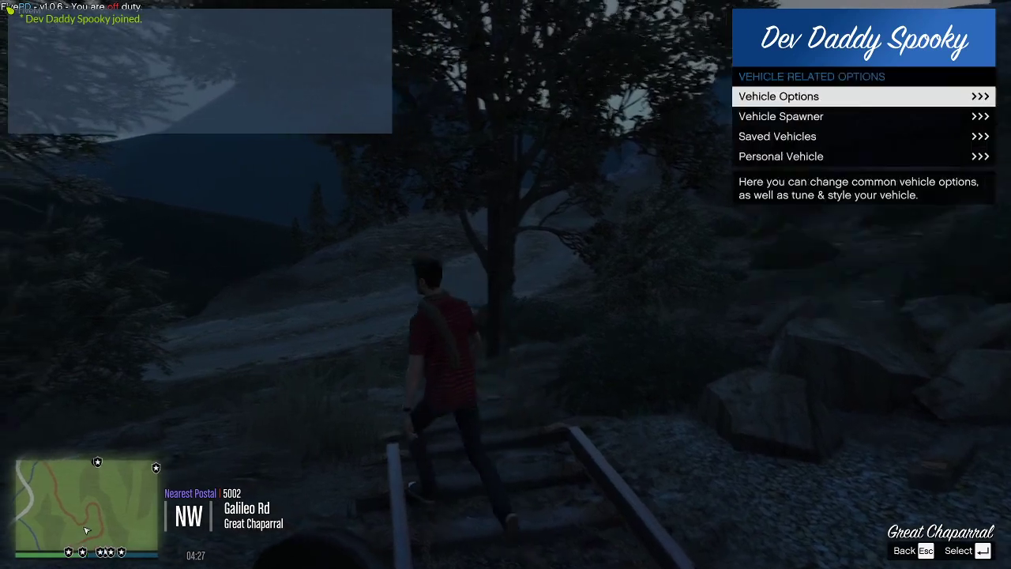
key(Down)
key(Return)
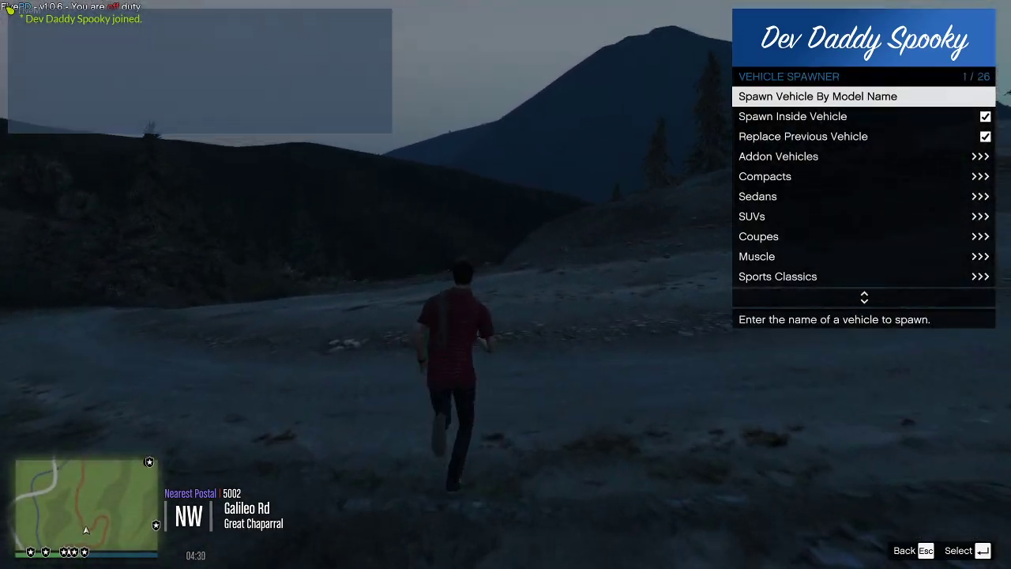
key(Return)
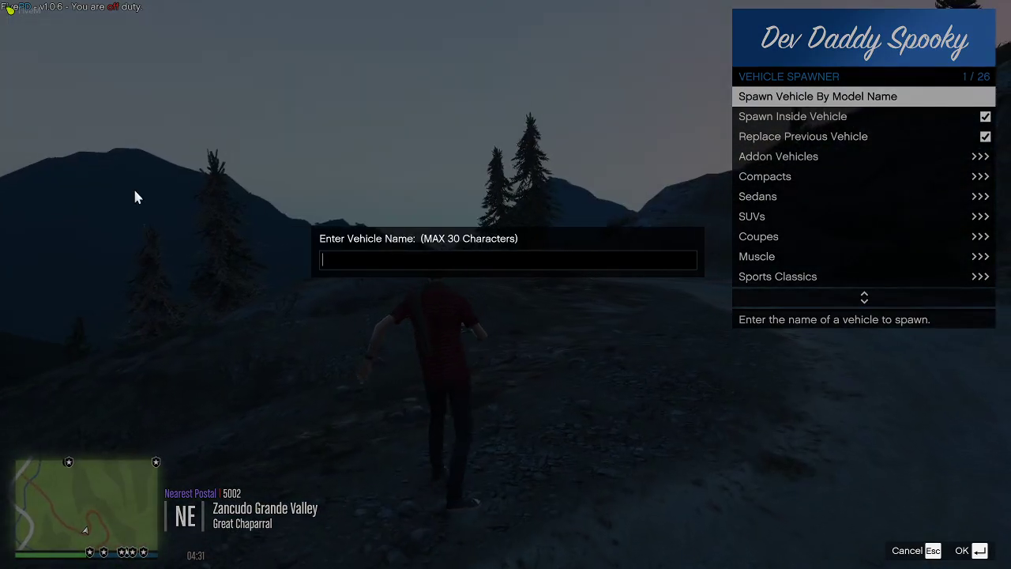
Spawn the uh1forest helicopter by model name after fixing a misspelling, then close vMenu
text(h1f)
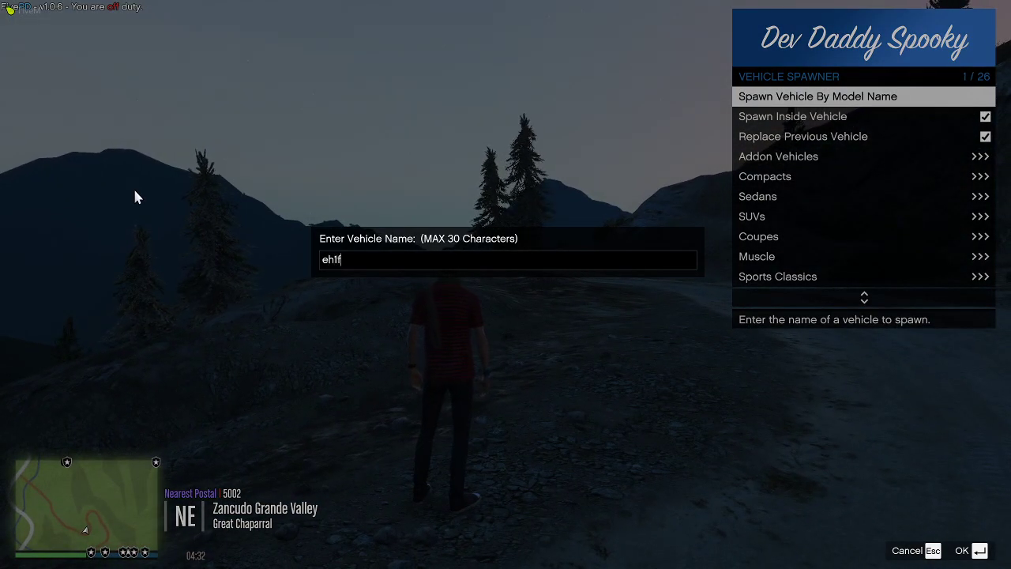
text(orest)
key(Left)
key(Left)
key(Left)
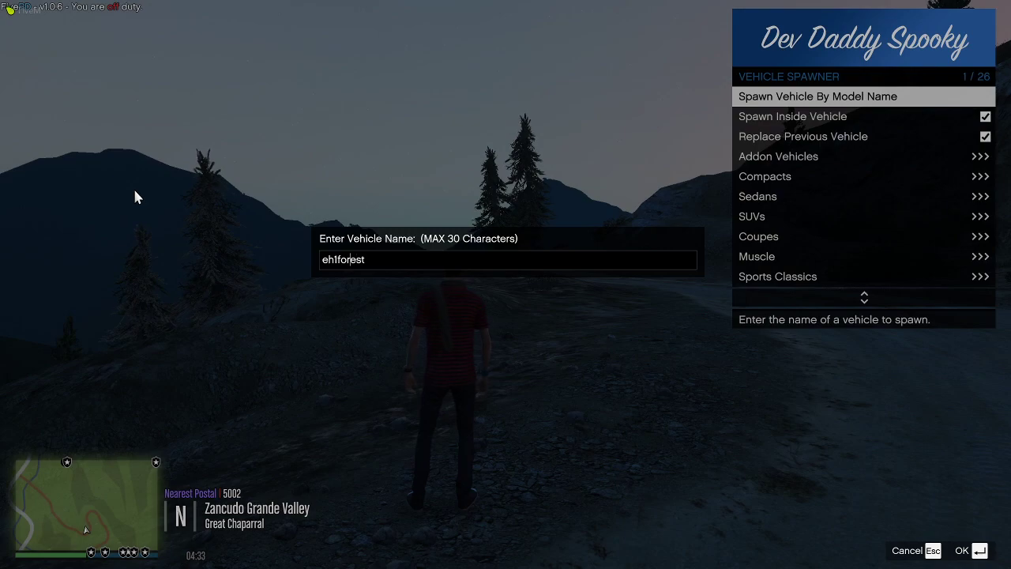
key(Left)
key(Left)
key(Left)
key(Left)
key(Left)
key(Left)
key(Delete)
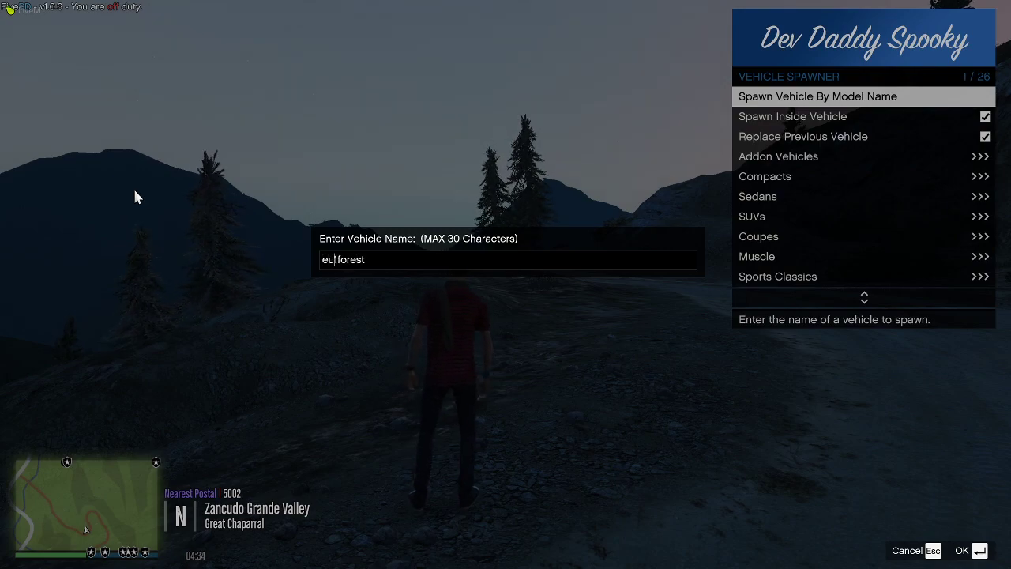
key(Return)
key(Return)
text(u)
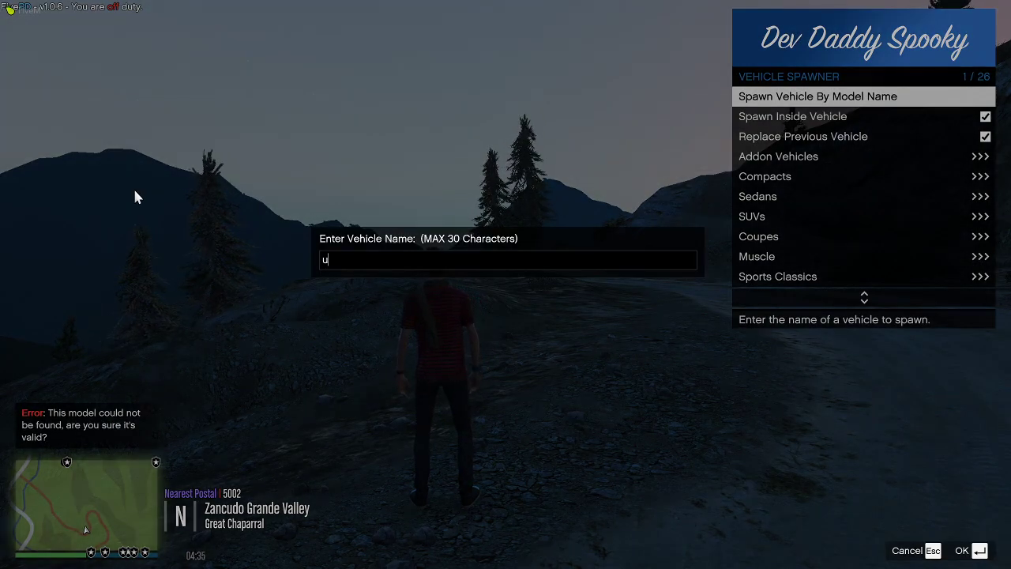
text(h1fores)
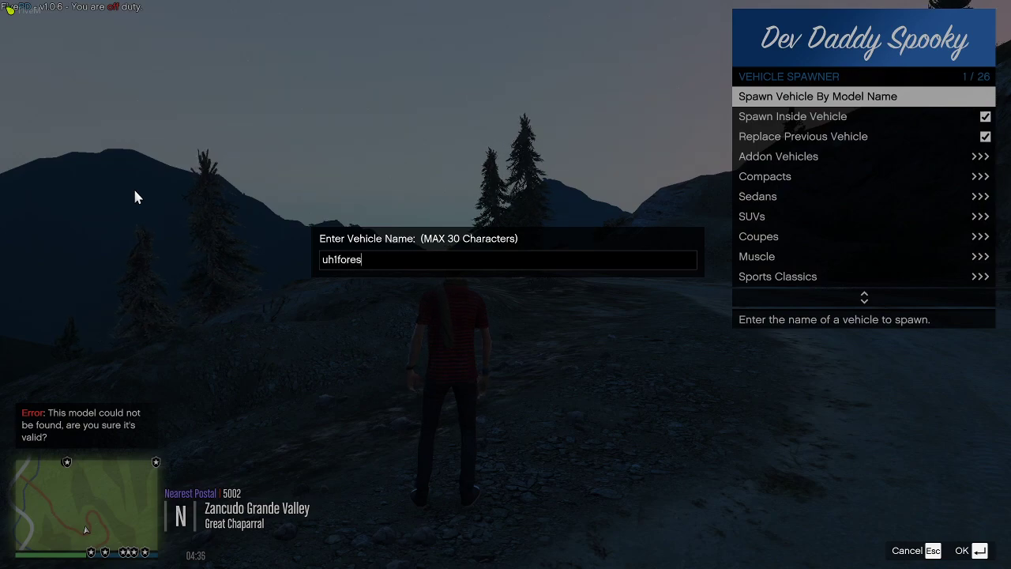
text(t)
key(Return)
key(w)
key(m)
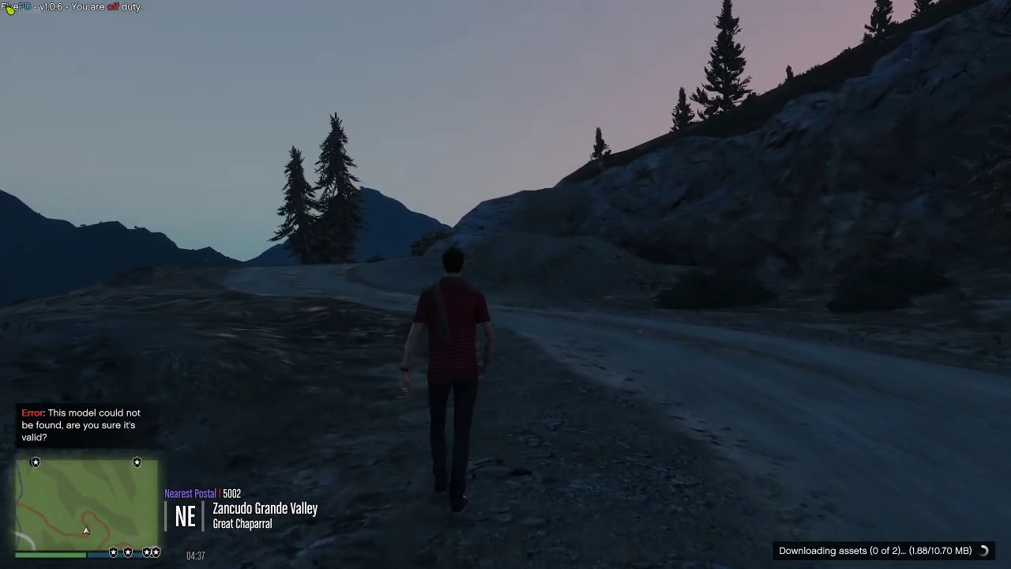
Run the character along the dirt road and stop just off it
key(shift)
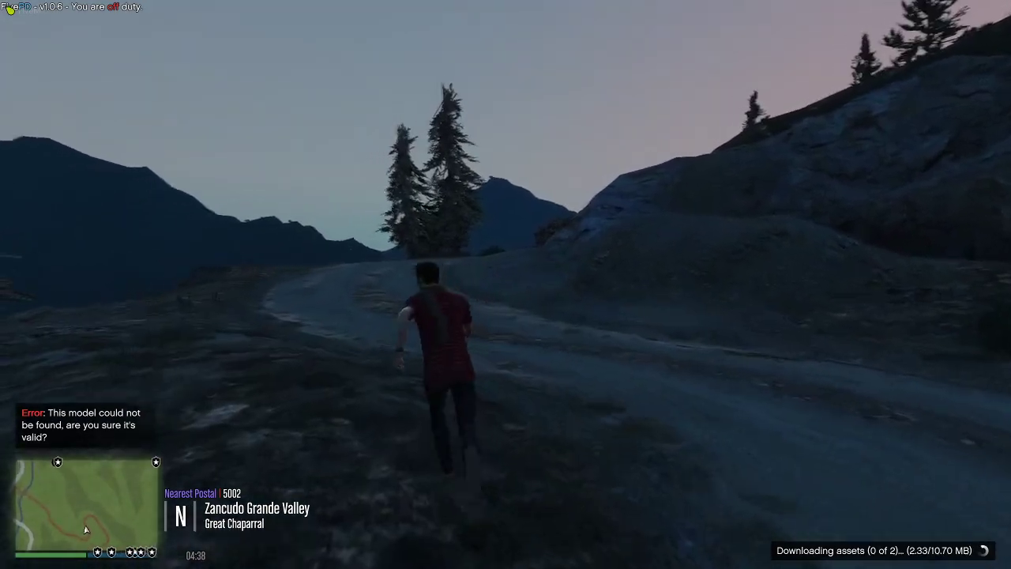
key(a)
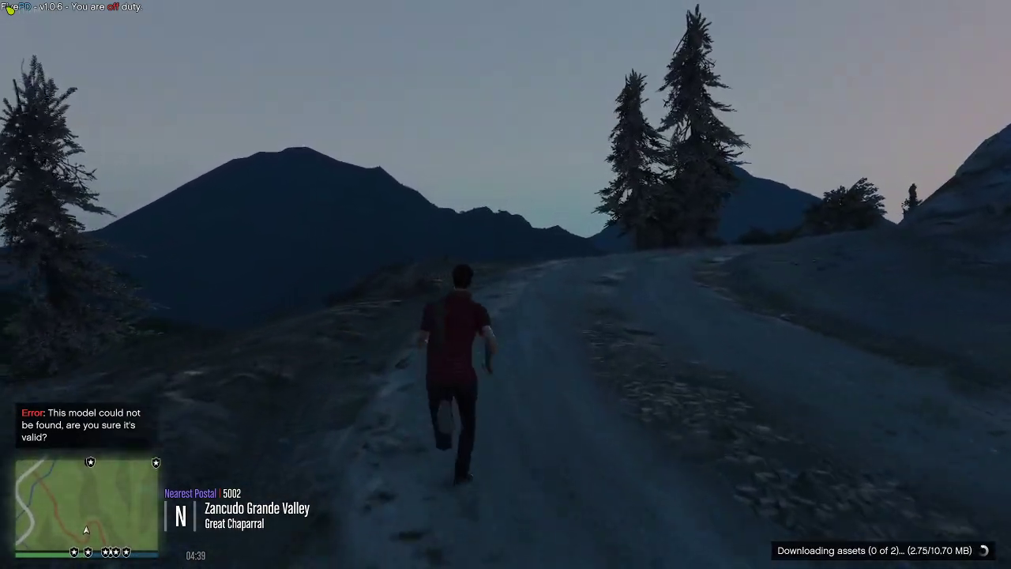
key(w)
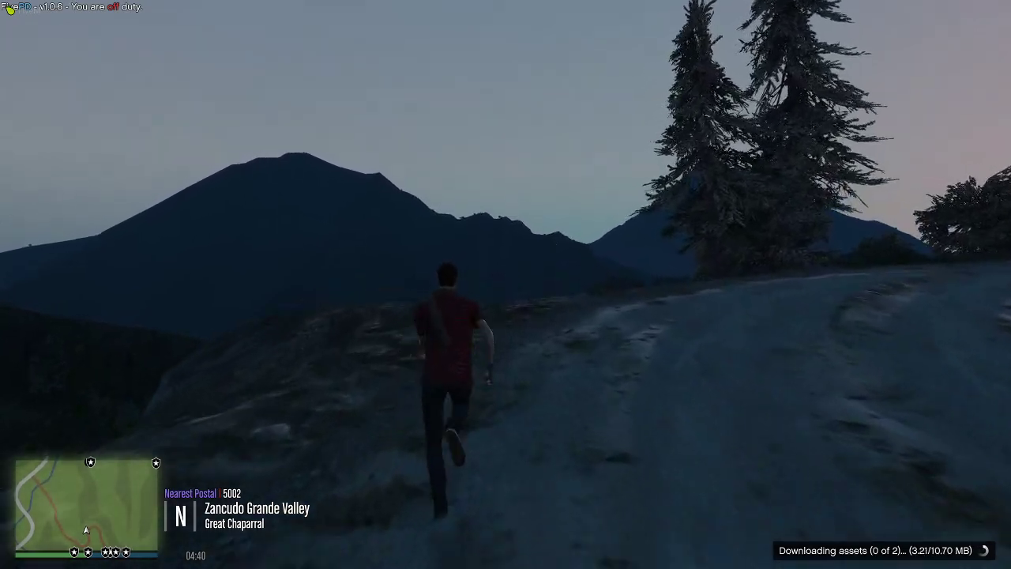
key(a)
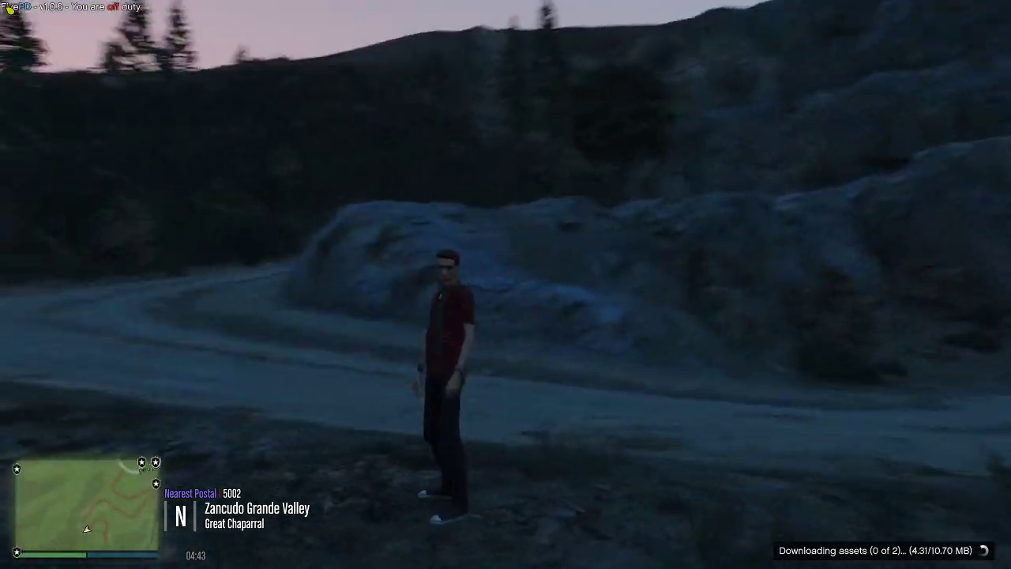
Set the in-game time to noon in vMenu's World Time Options and close the menu
key(m)
key(Down)
key(Return)
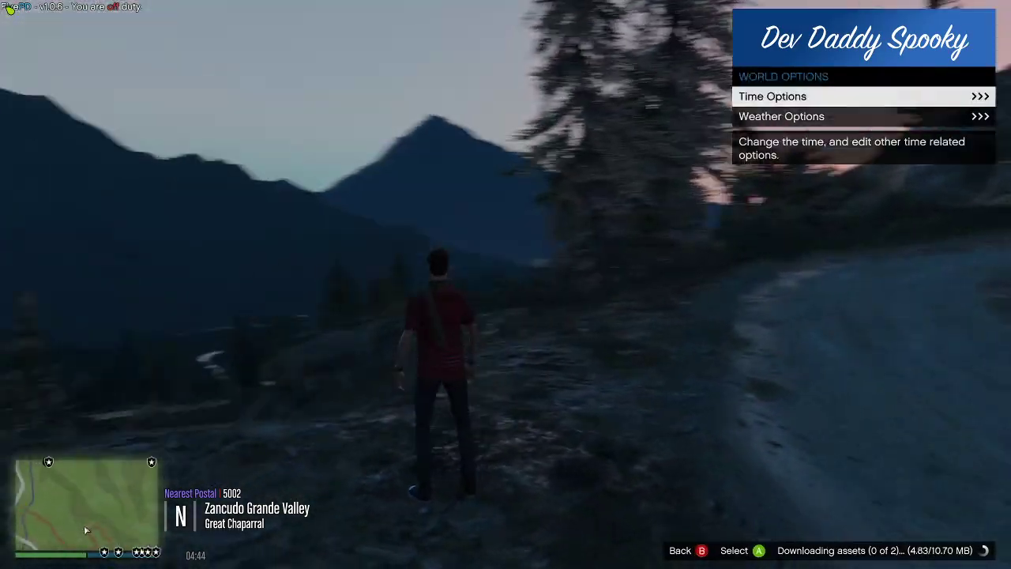
key(Return)
key(Down)
key(Down)
key(Down)
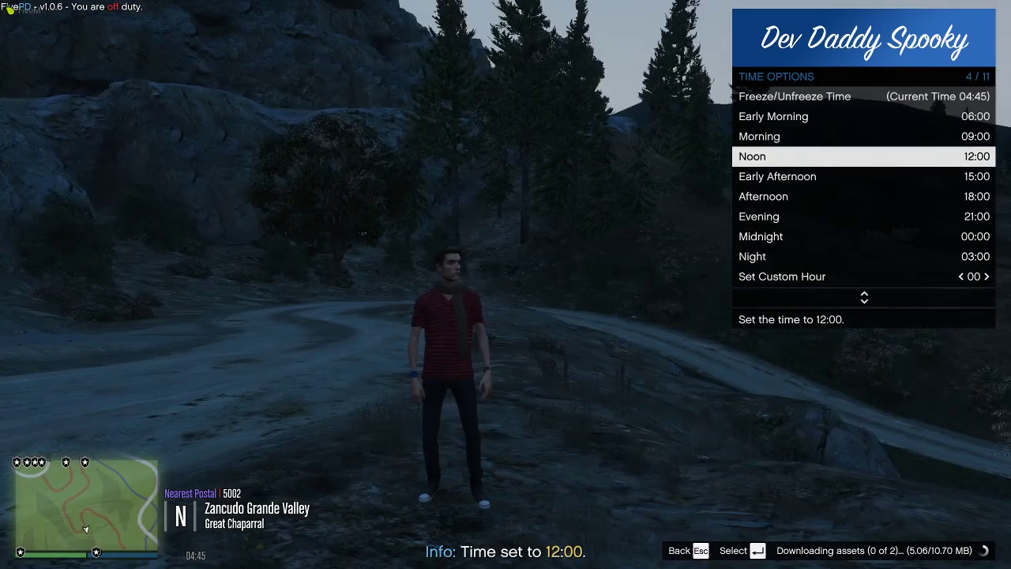
key(BackSpace)
key(BackSpace)
key(BackSpace)
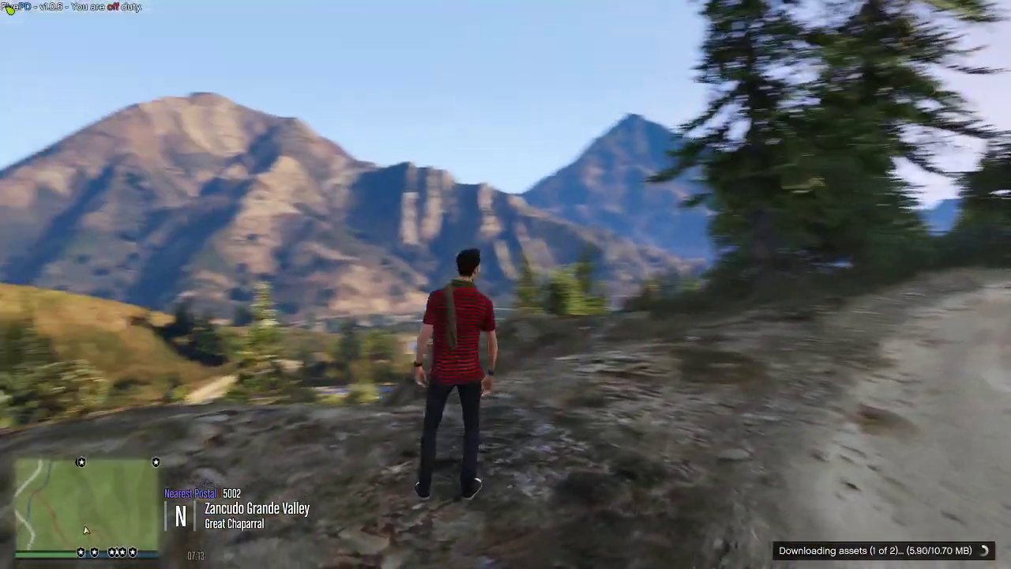
Walk the character forward across the hilltop
key(w)
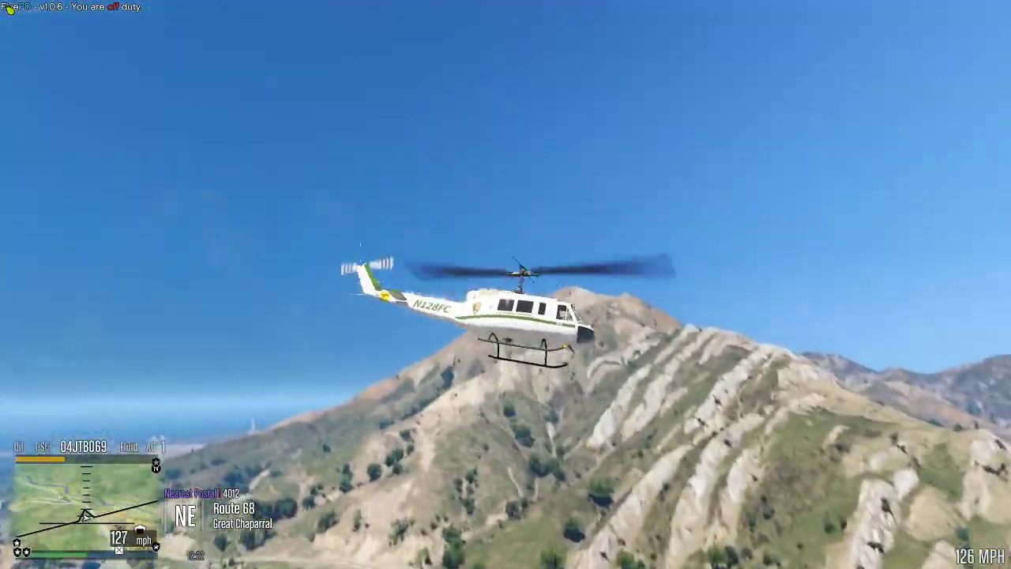
Toggle duty on and off, then spawn a vehicle by model name from vMenu's Vehicle Spawner
key(F5)
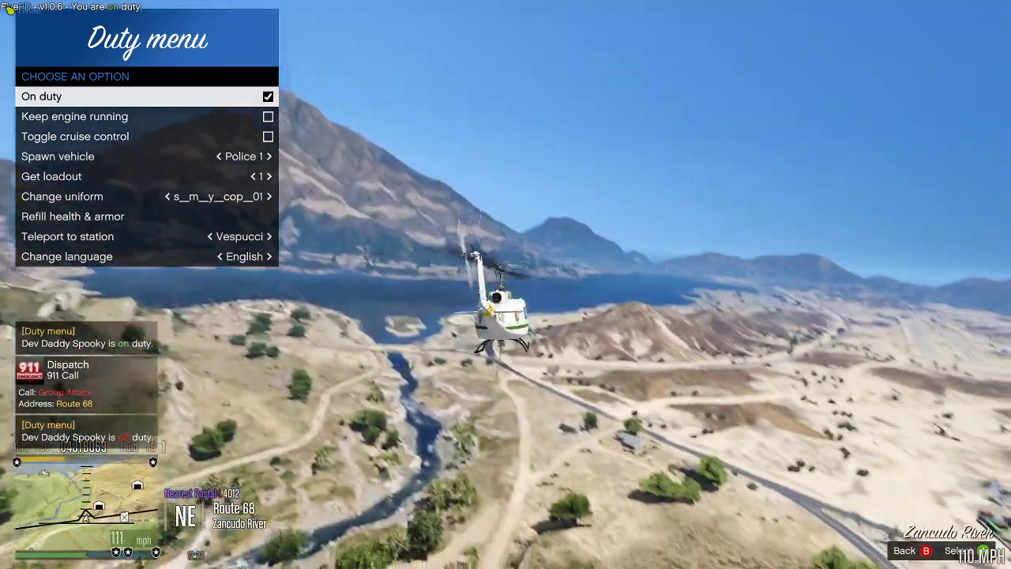
key(BackSpace)
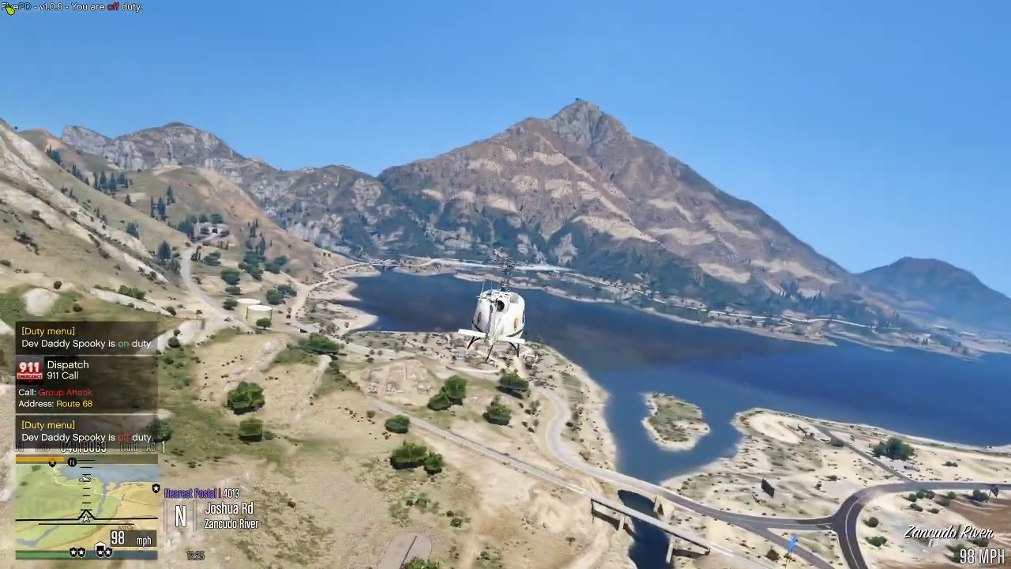
key(m)
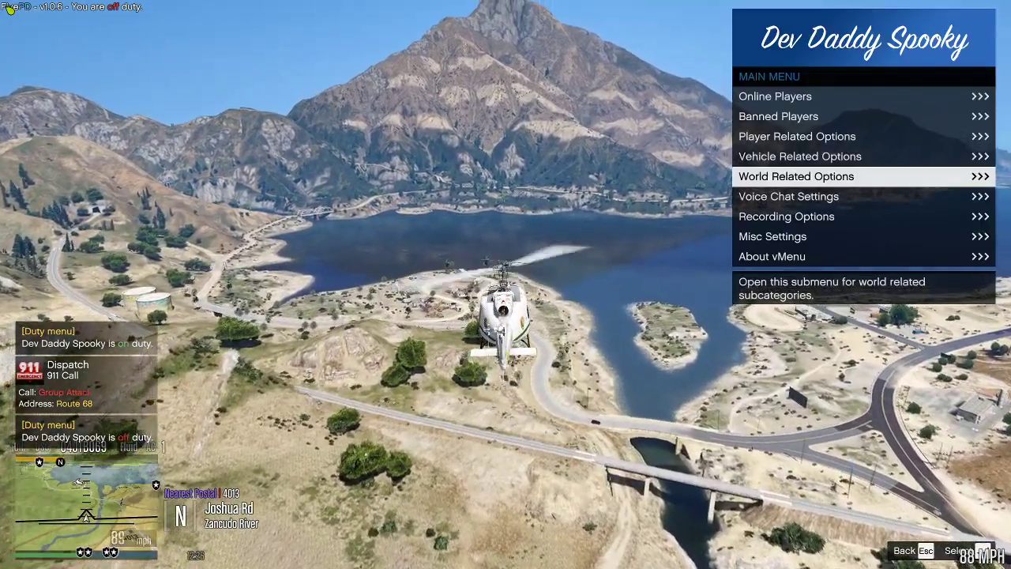
key(Up)
key(Return)
key(Down)
key(Return)
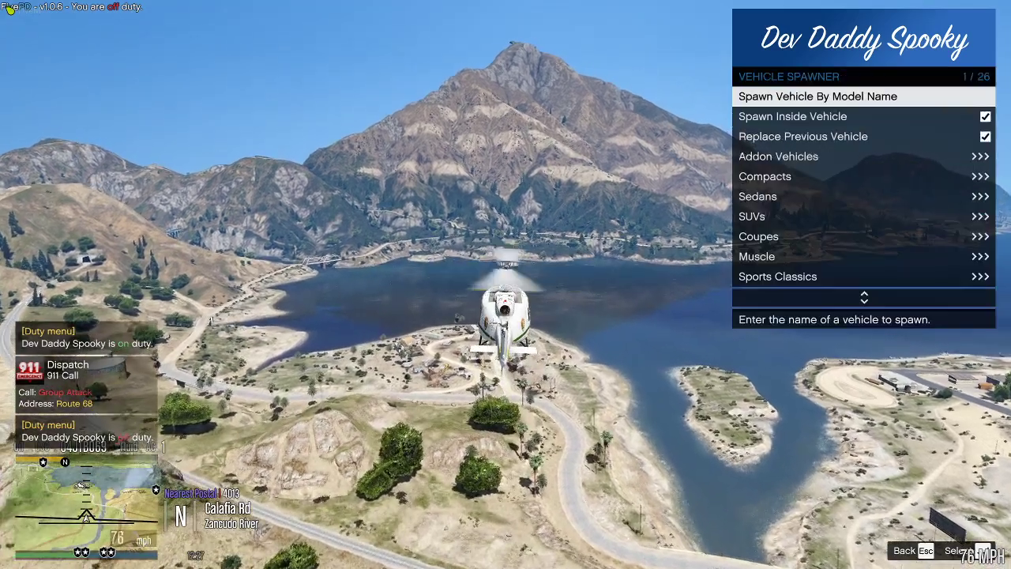
key(Return)
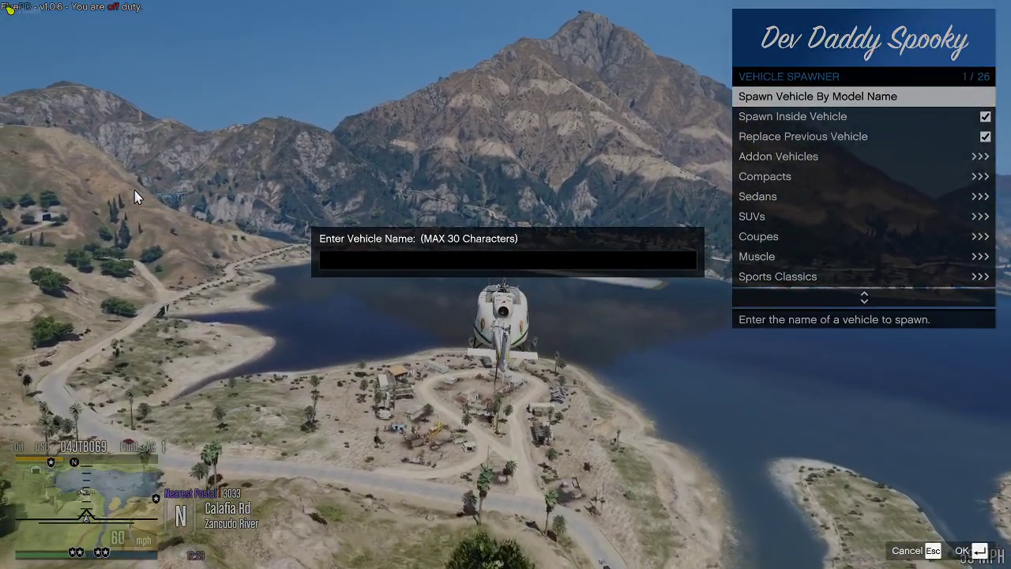
text(vip)
key(Return)
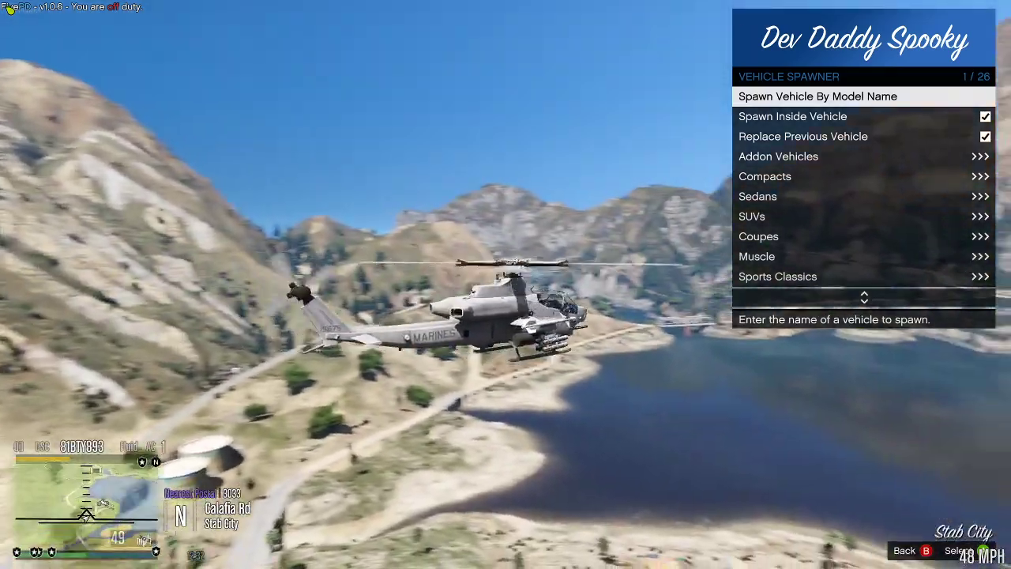
Open the Helicopters class in the Vehicle Spawner and spawn the Valkyrie
key(BackSpace)
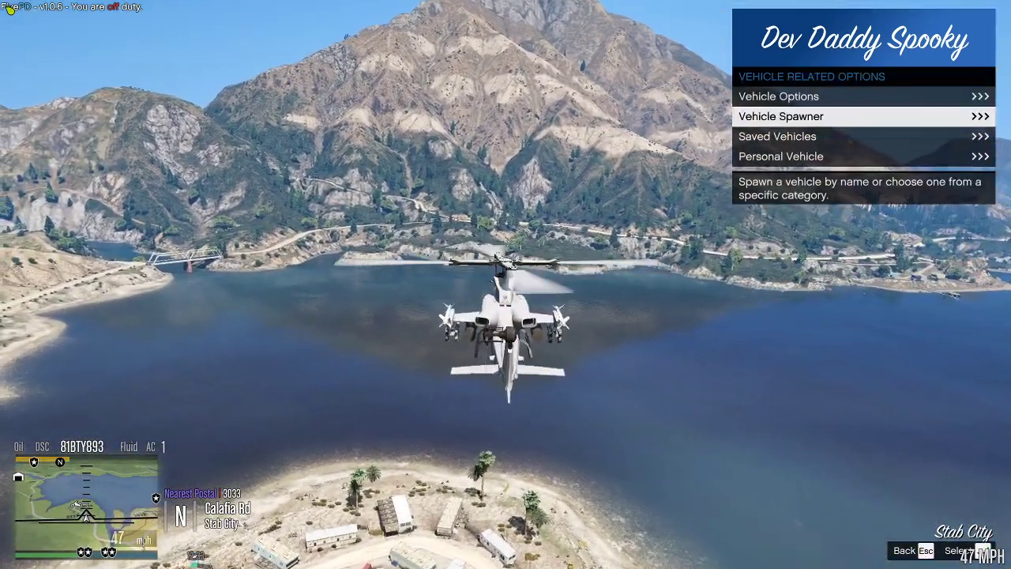
key(Return)
key(Up)
key(Up)
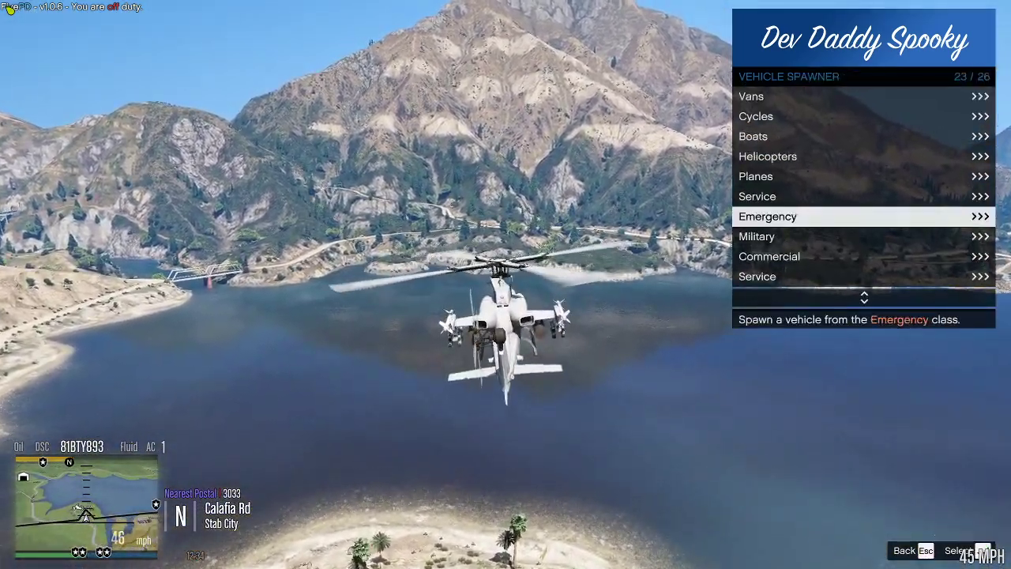
key(Up)
key(Up)
key(Up)
key(Return)
key(Up)
key(Up)
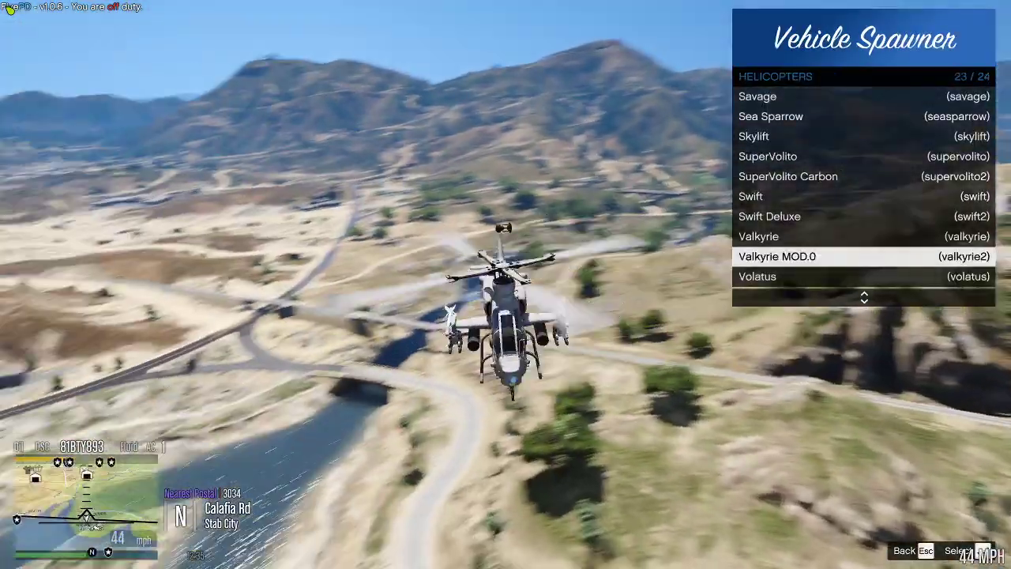
key(Up)
key(Return)
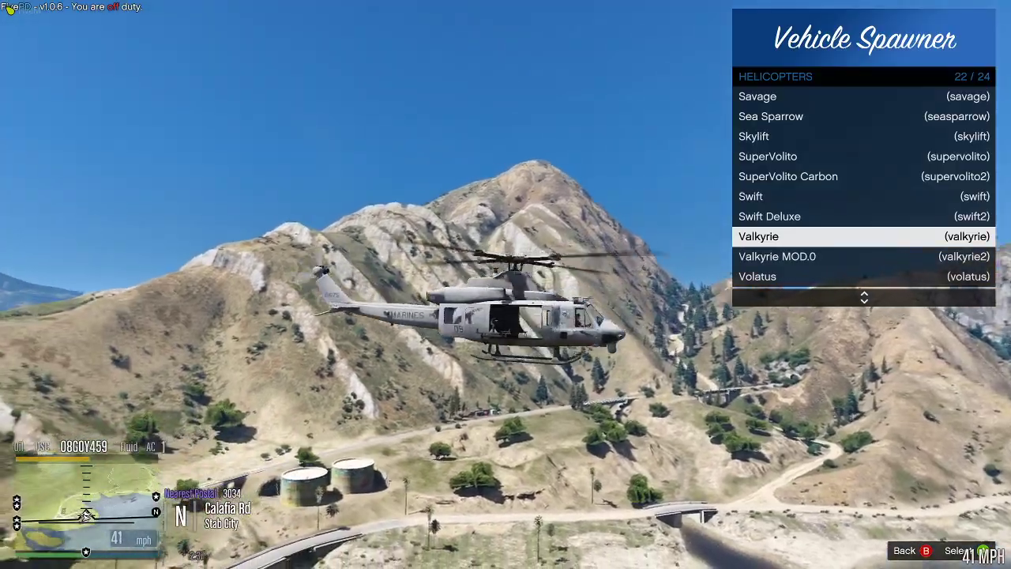
Spawn the Swift, Swift Deluxe, Annihilator and Akula helicopters in turn
key(Up)
key(Up)
key(Return)
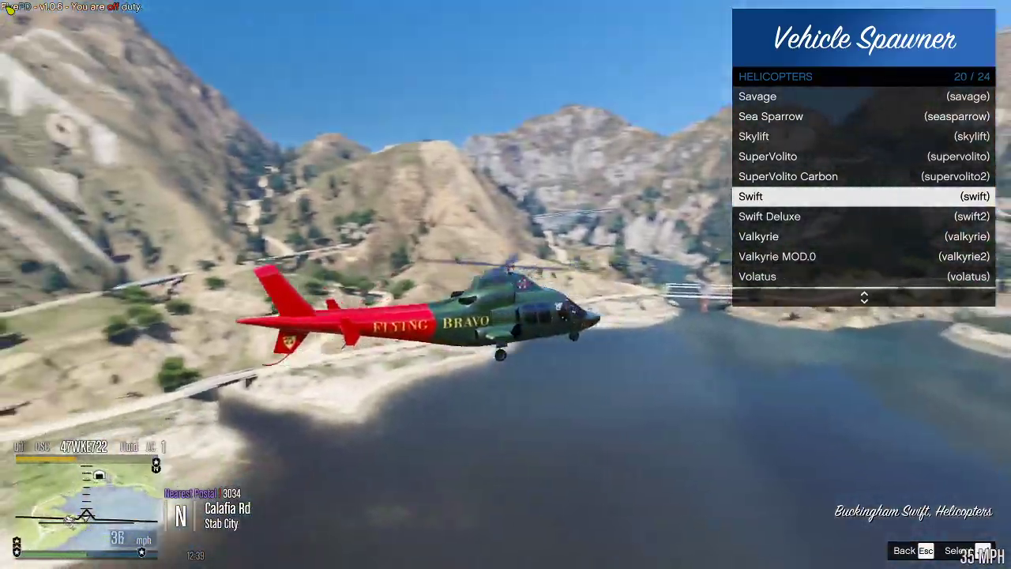
key(Down)
key(Return)
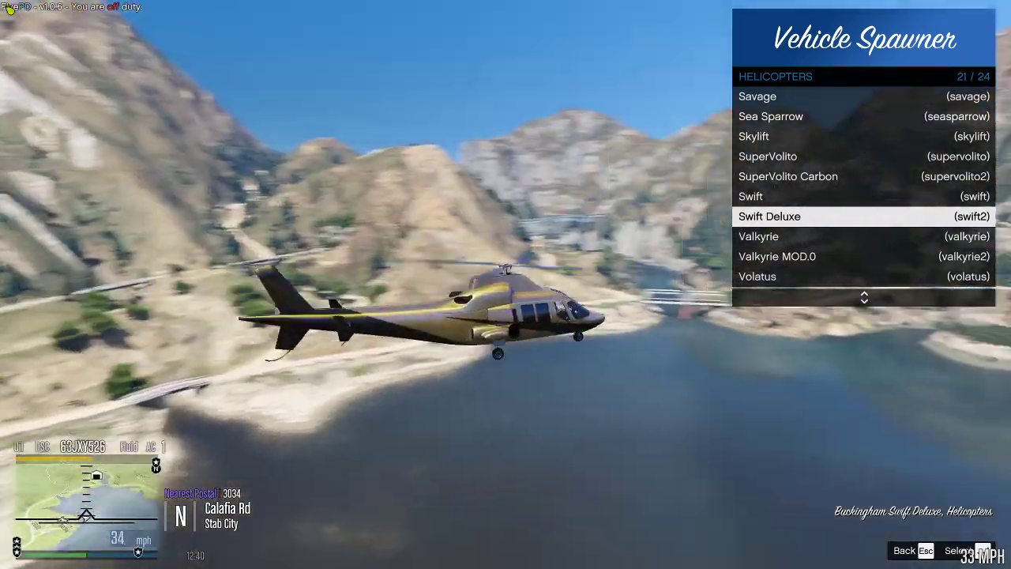
key(Up)
key(Up)
key(Up)
key(Up)
key(Down)
key(Down)
key(Down)
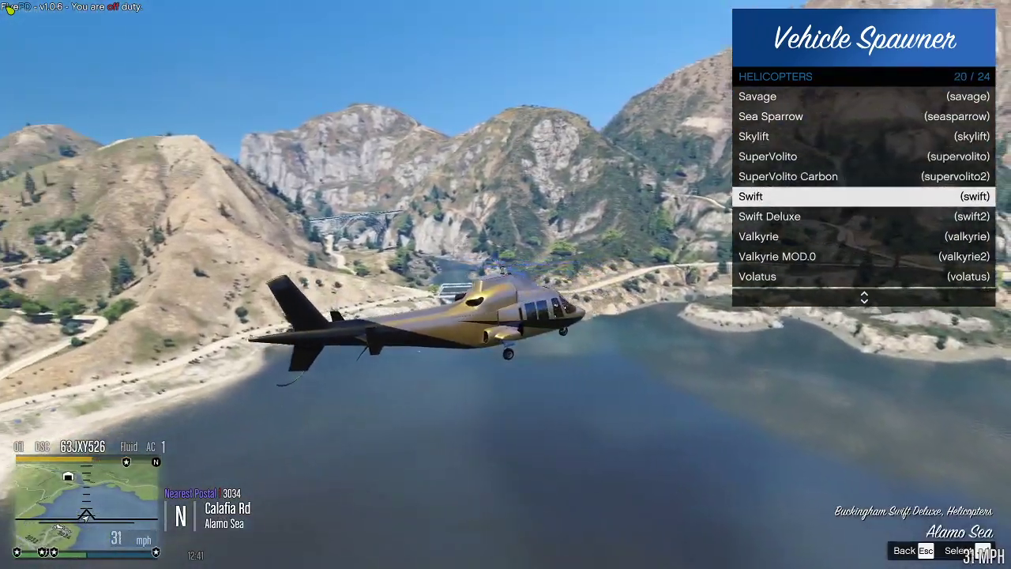
key(Down)
key(Down)
key(Down)
key(Down)
key(Down)
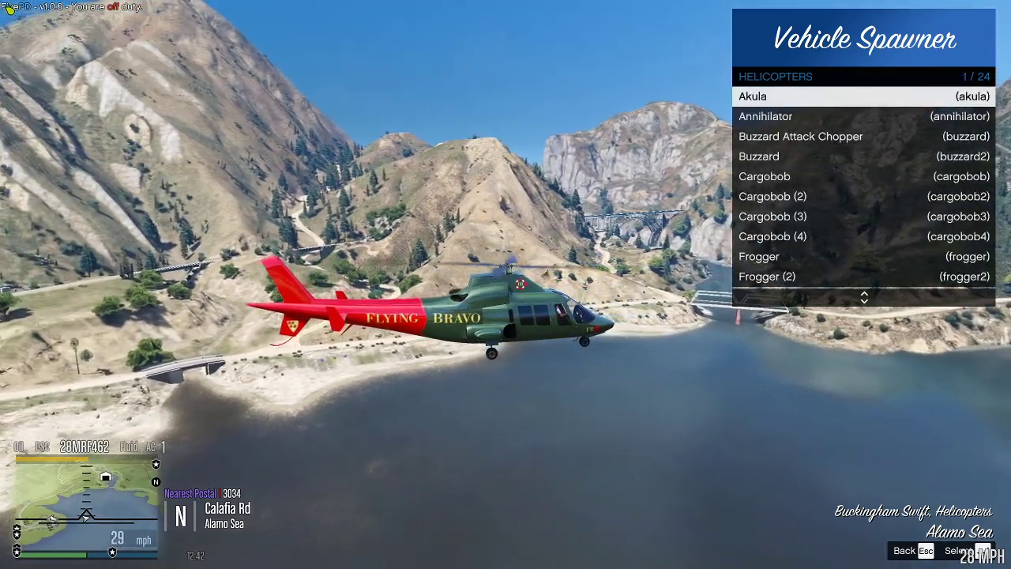
key(Down)
key(Return)
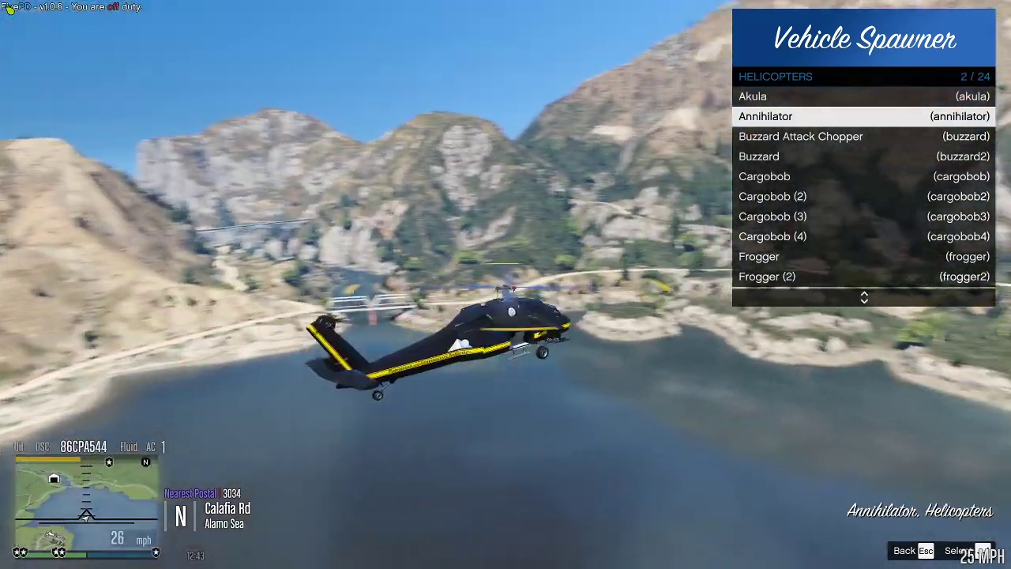
key(Up)
key(Return)
Back out to Vehicle Related Options and bring up the spawn-by-model-name prompt
key(Escape)
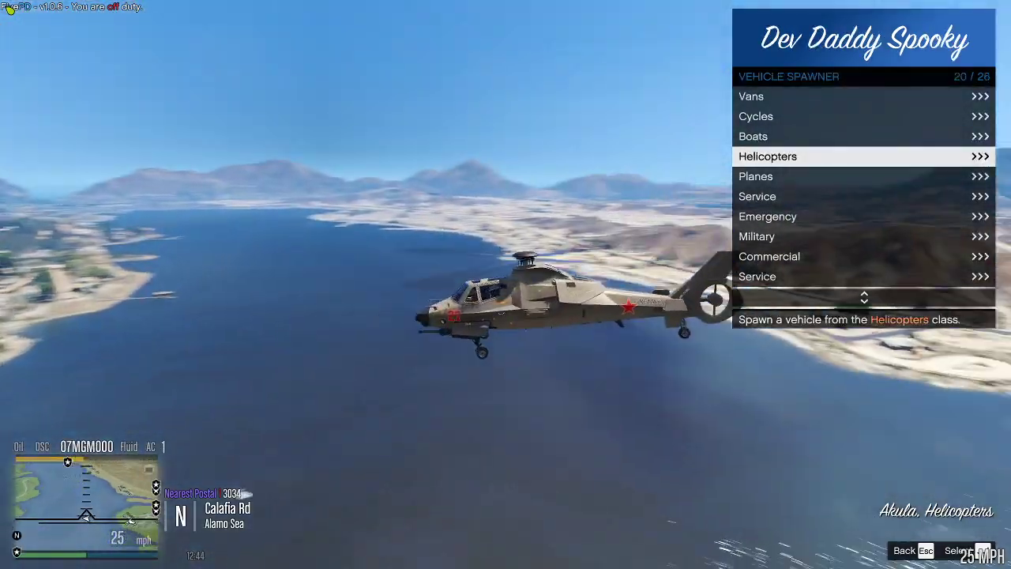
key(Up)
key(Up)
key(Up)
key(Up)
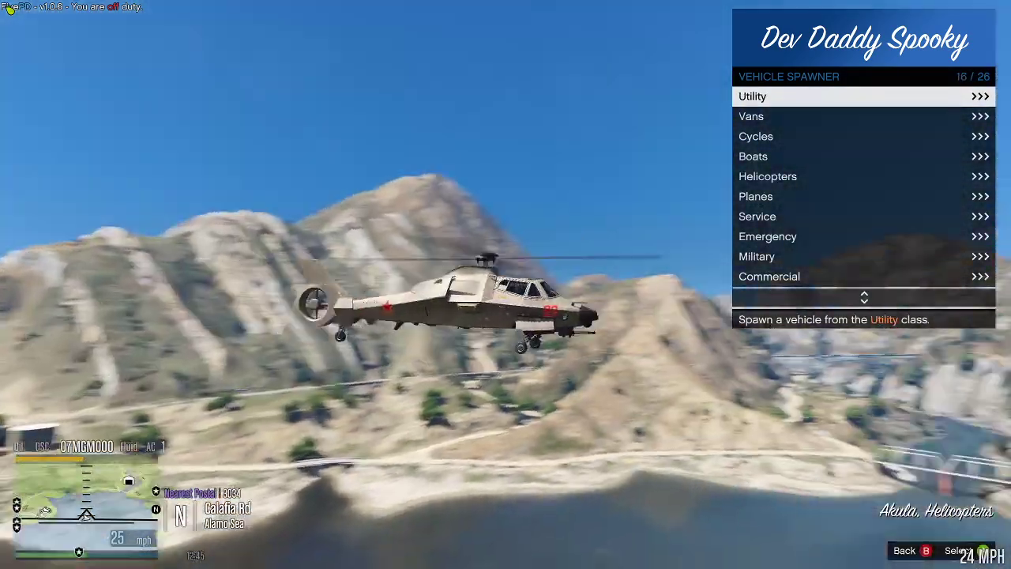
key(Escape)
key(Return)
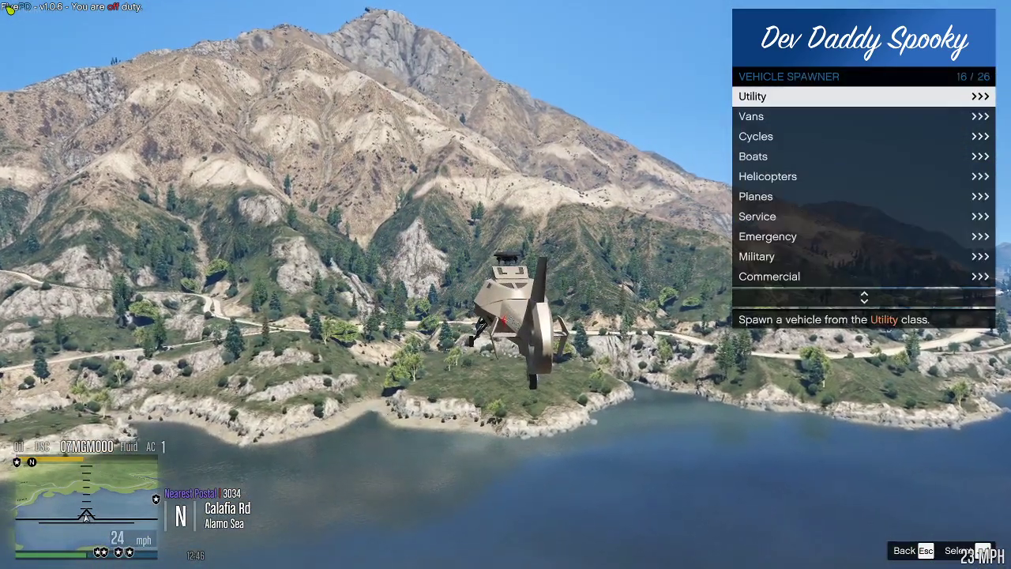
key(Up)
key(Up)
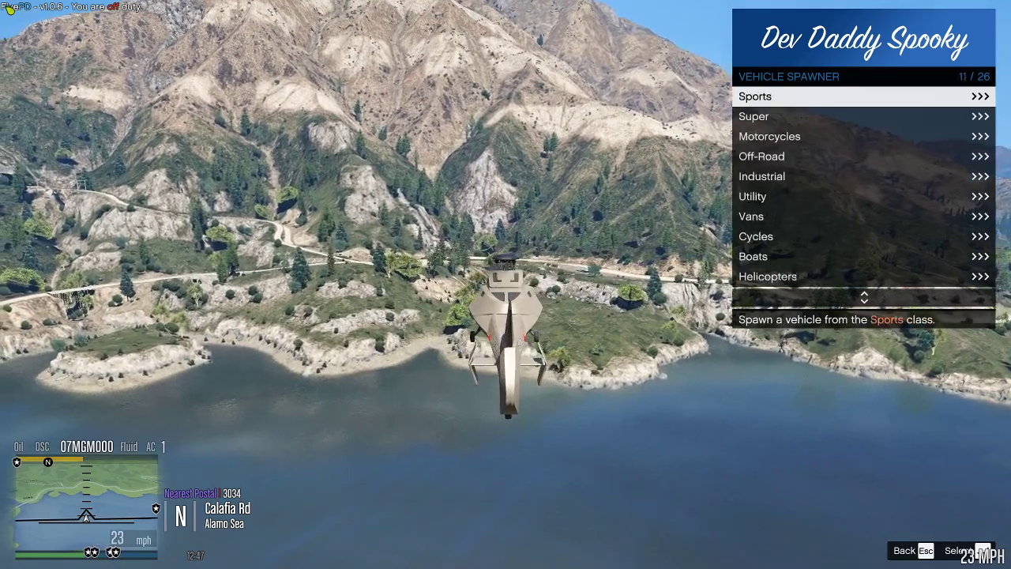
key(Up)
key(Up)
key(Up)
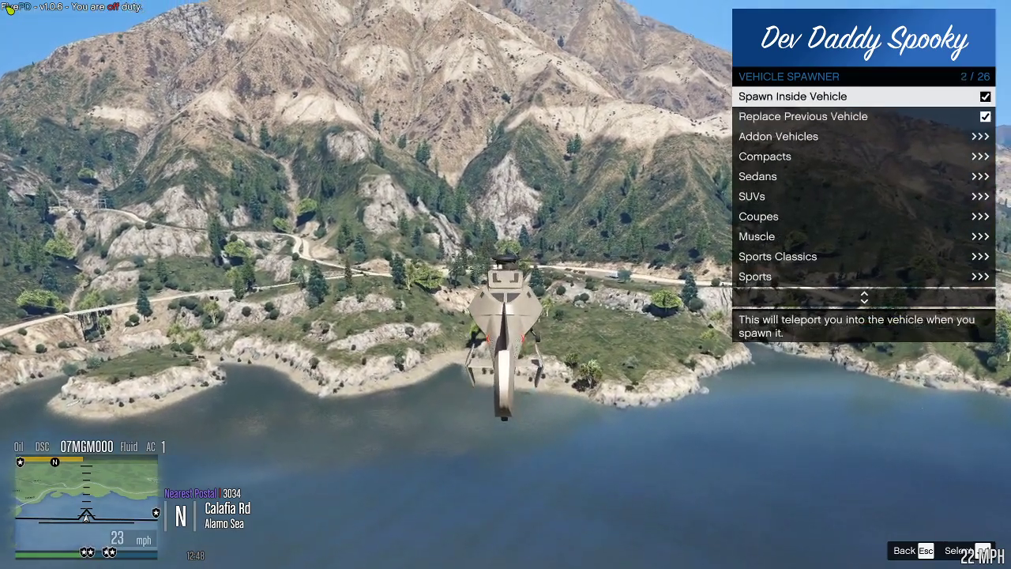
key(Up)
key(Return)
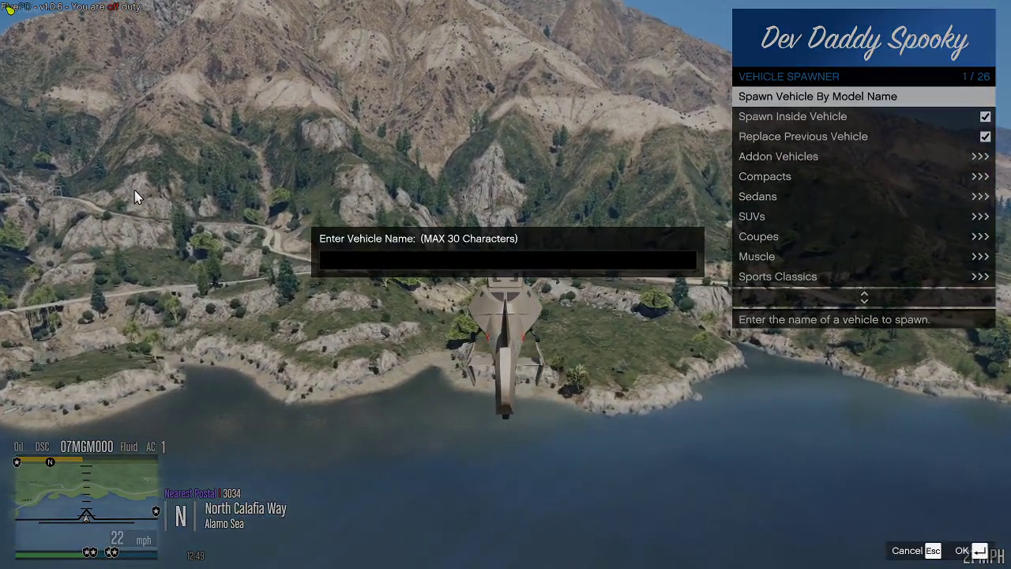